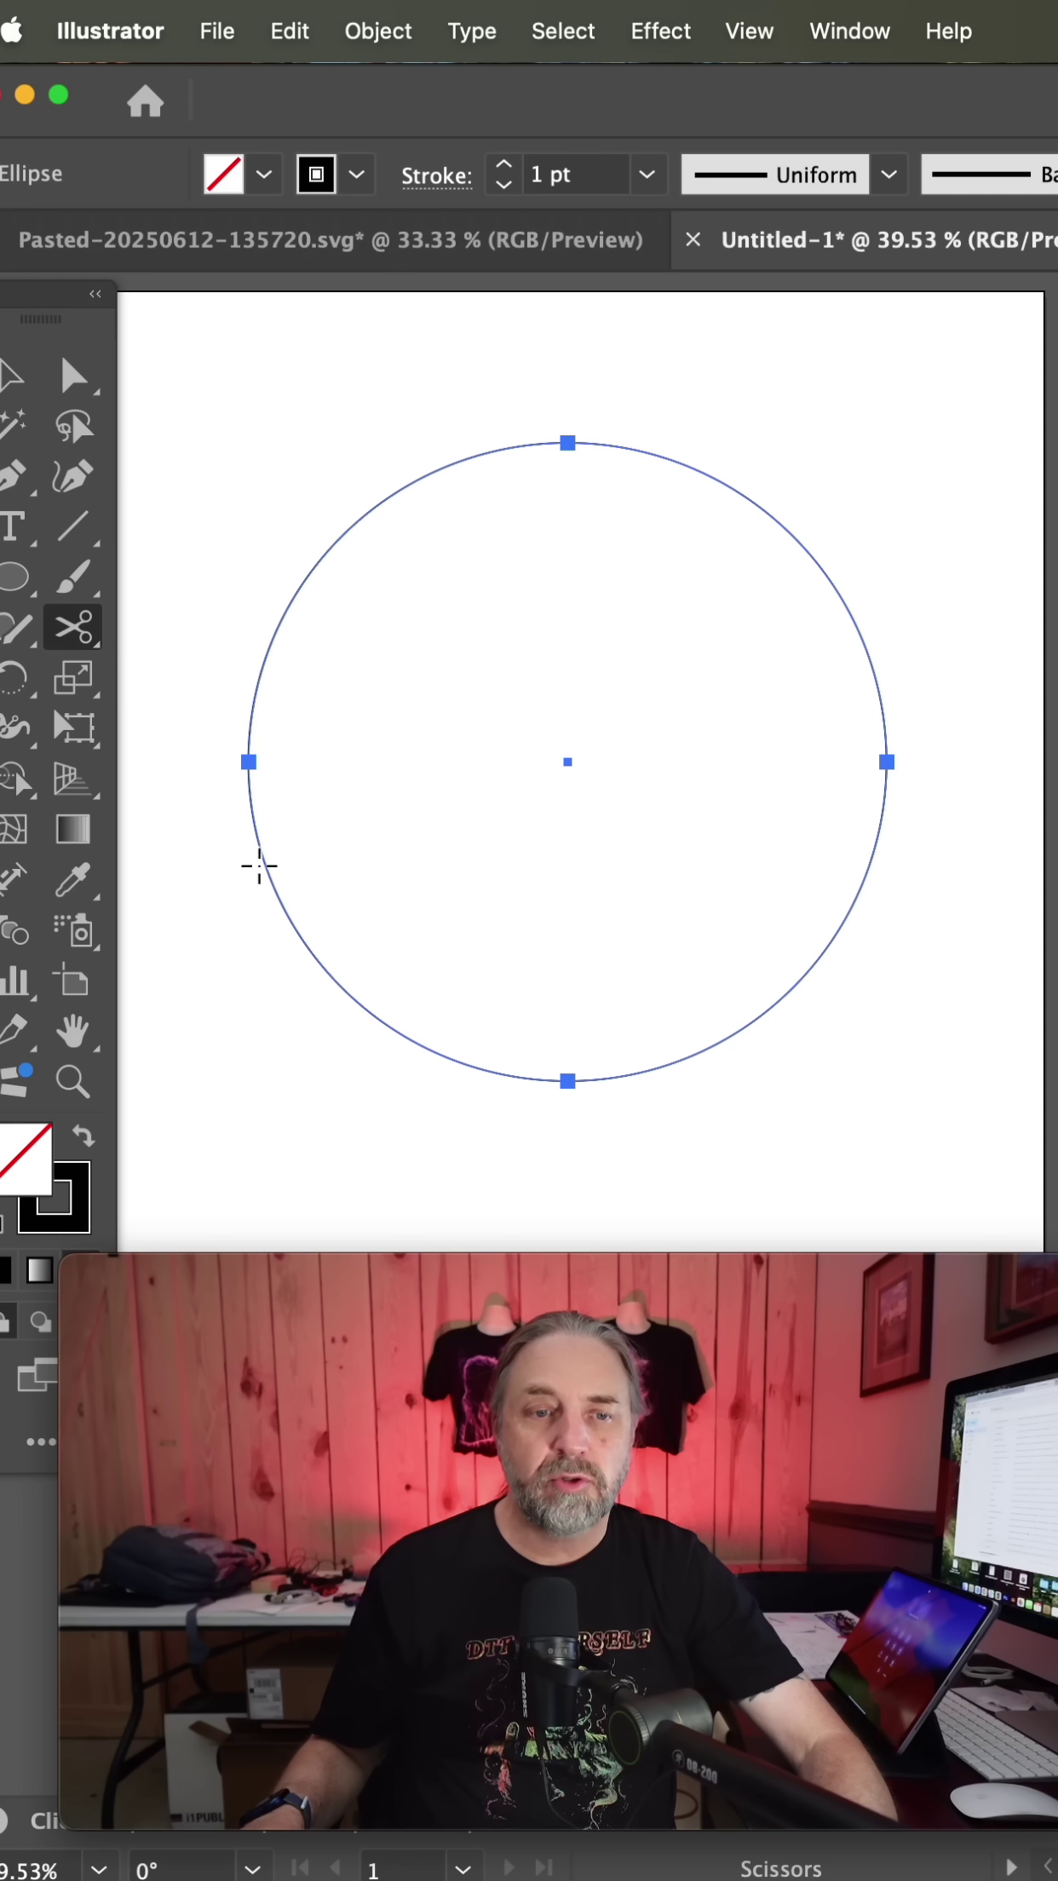
Step: Cut the circle at its left and right anchor points, then select the top half
{"action": "left_click", "coordinate": [249, 761]}
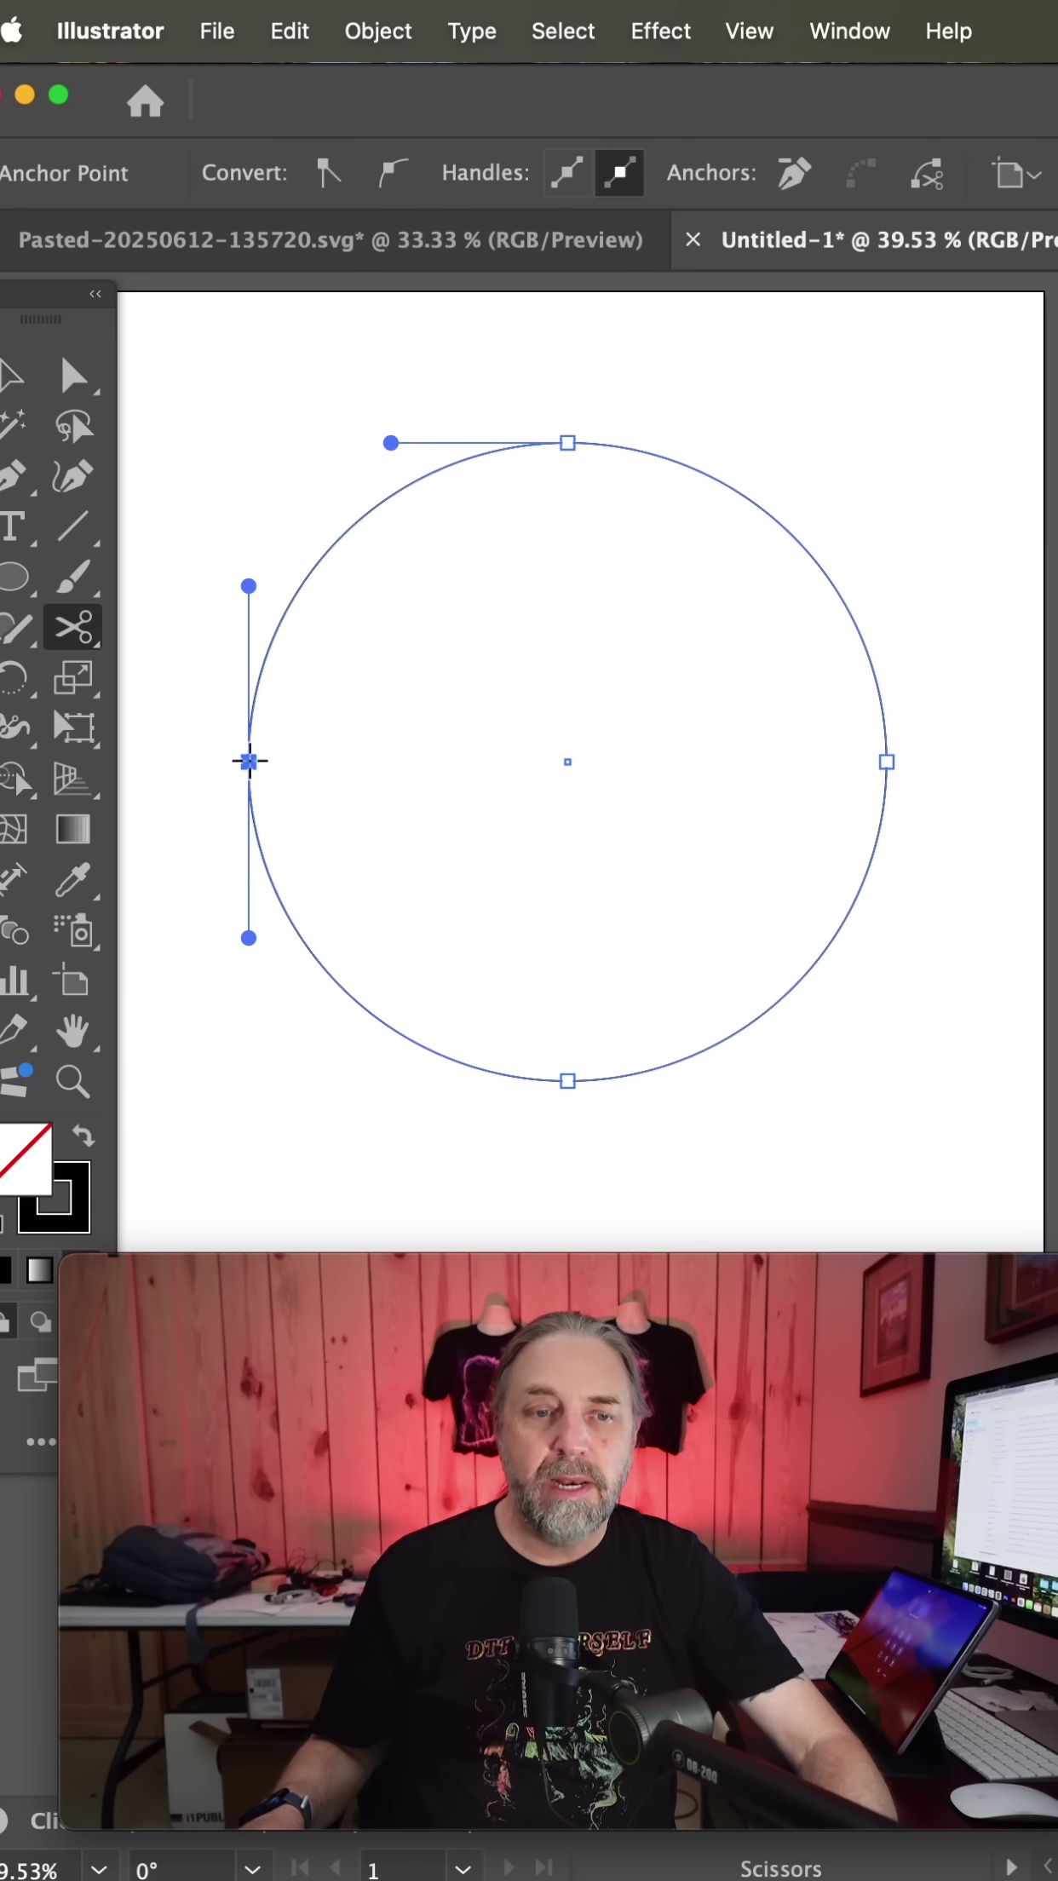
{"action": "left_click", "coordinate": [889, 761]}
{"action": "key", "text": "v"}
{"action": "left_click", "coordinate": [676, 470]}
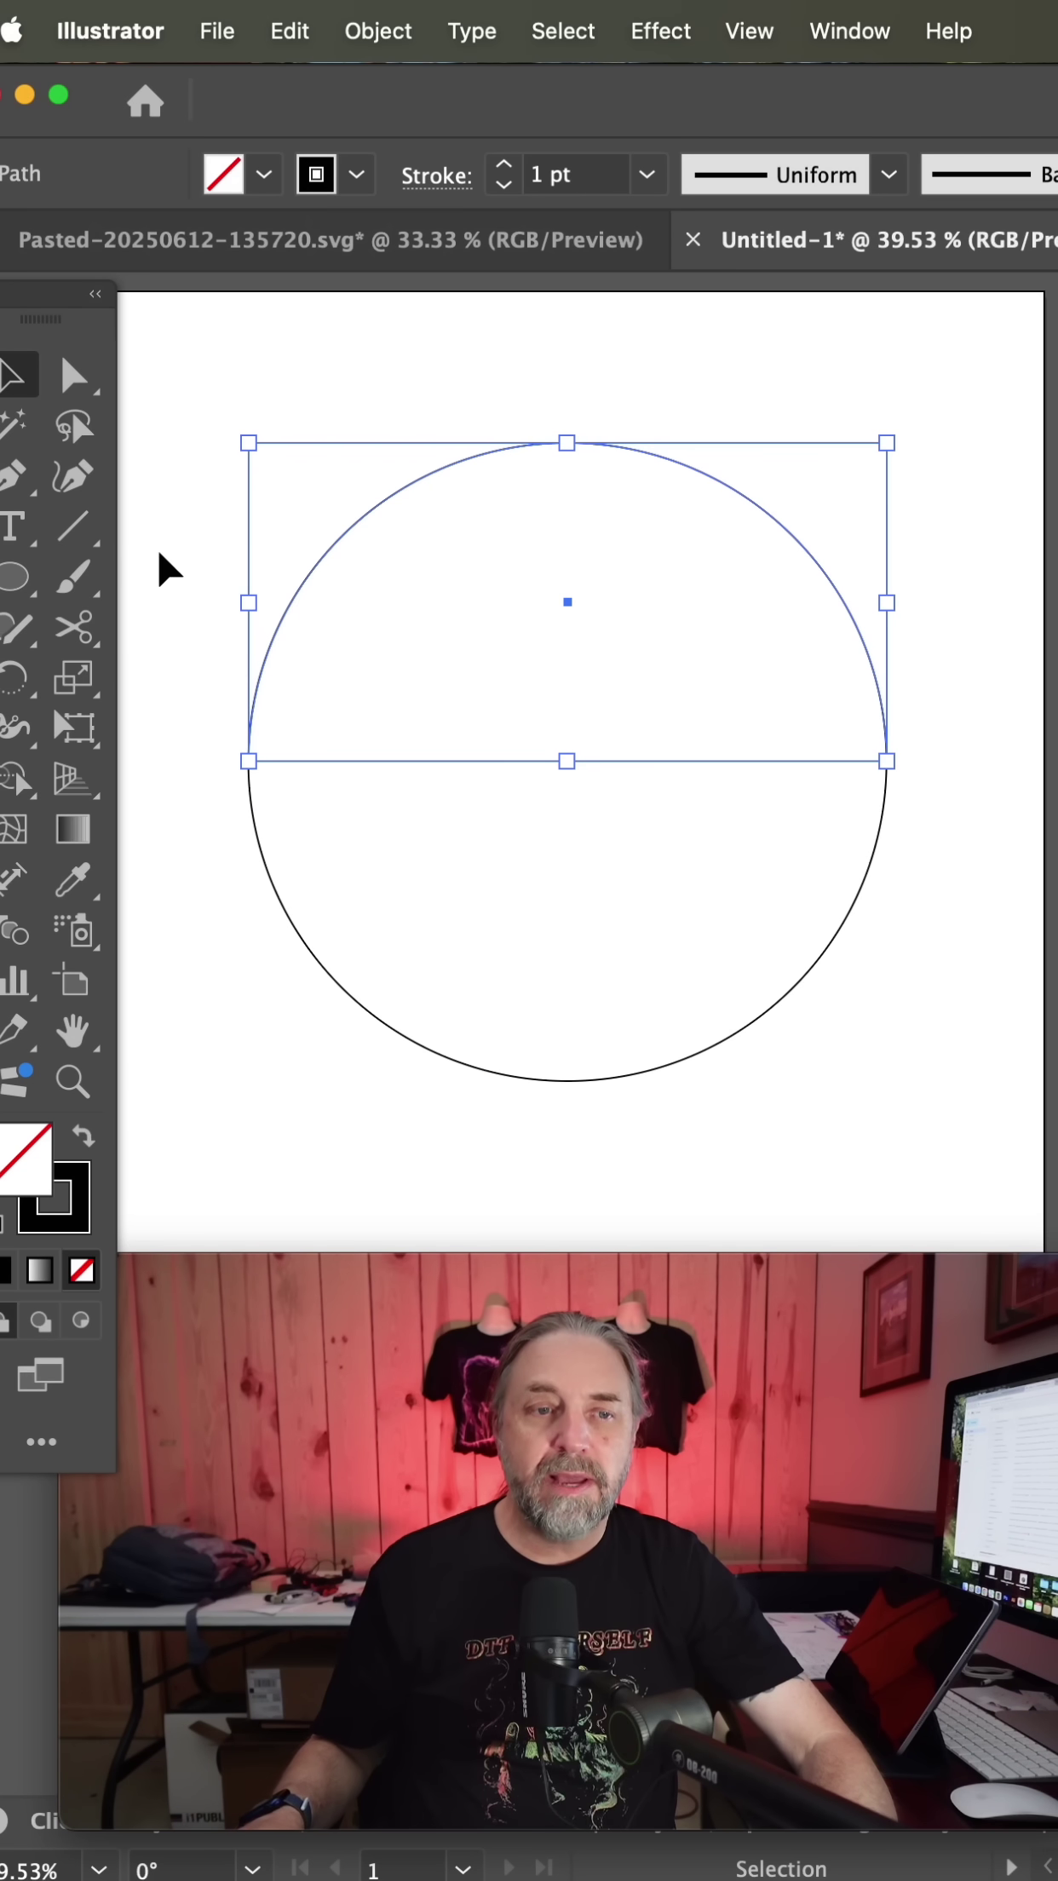
Step: Place 'PERFECT TEXT' on the top arc and move its start to the arc's left end
{"action": "mouse_move", "coordinate": [11, 527]}
{"action": "left_mouse_down"}
{"action": "mouse_move", "coordinate": [161, 538]}
{"action": "mouse_move", "coordinate": [172, 618]}
{"action": "left_mouse_up"}
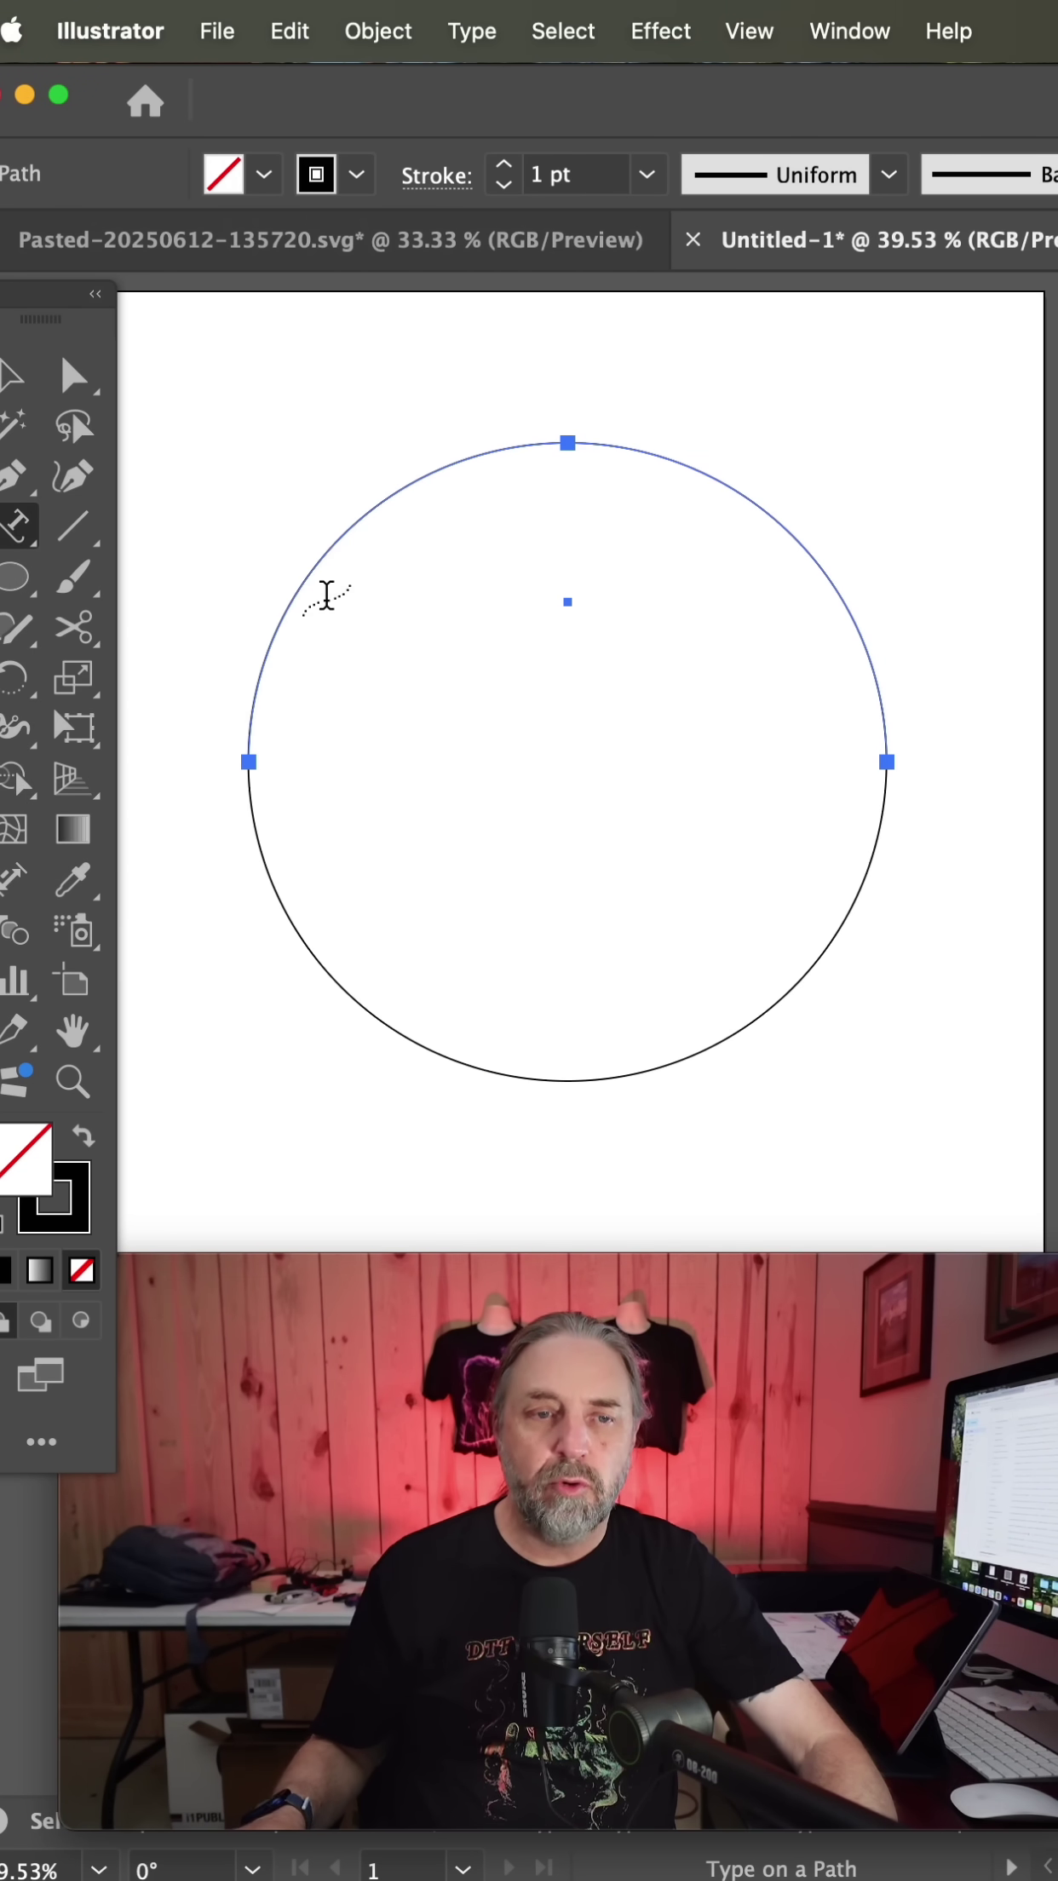
{"action": "left_click", "coordinate": [469, 455]}
{"action": "type", "text": "PE"}
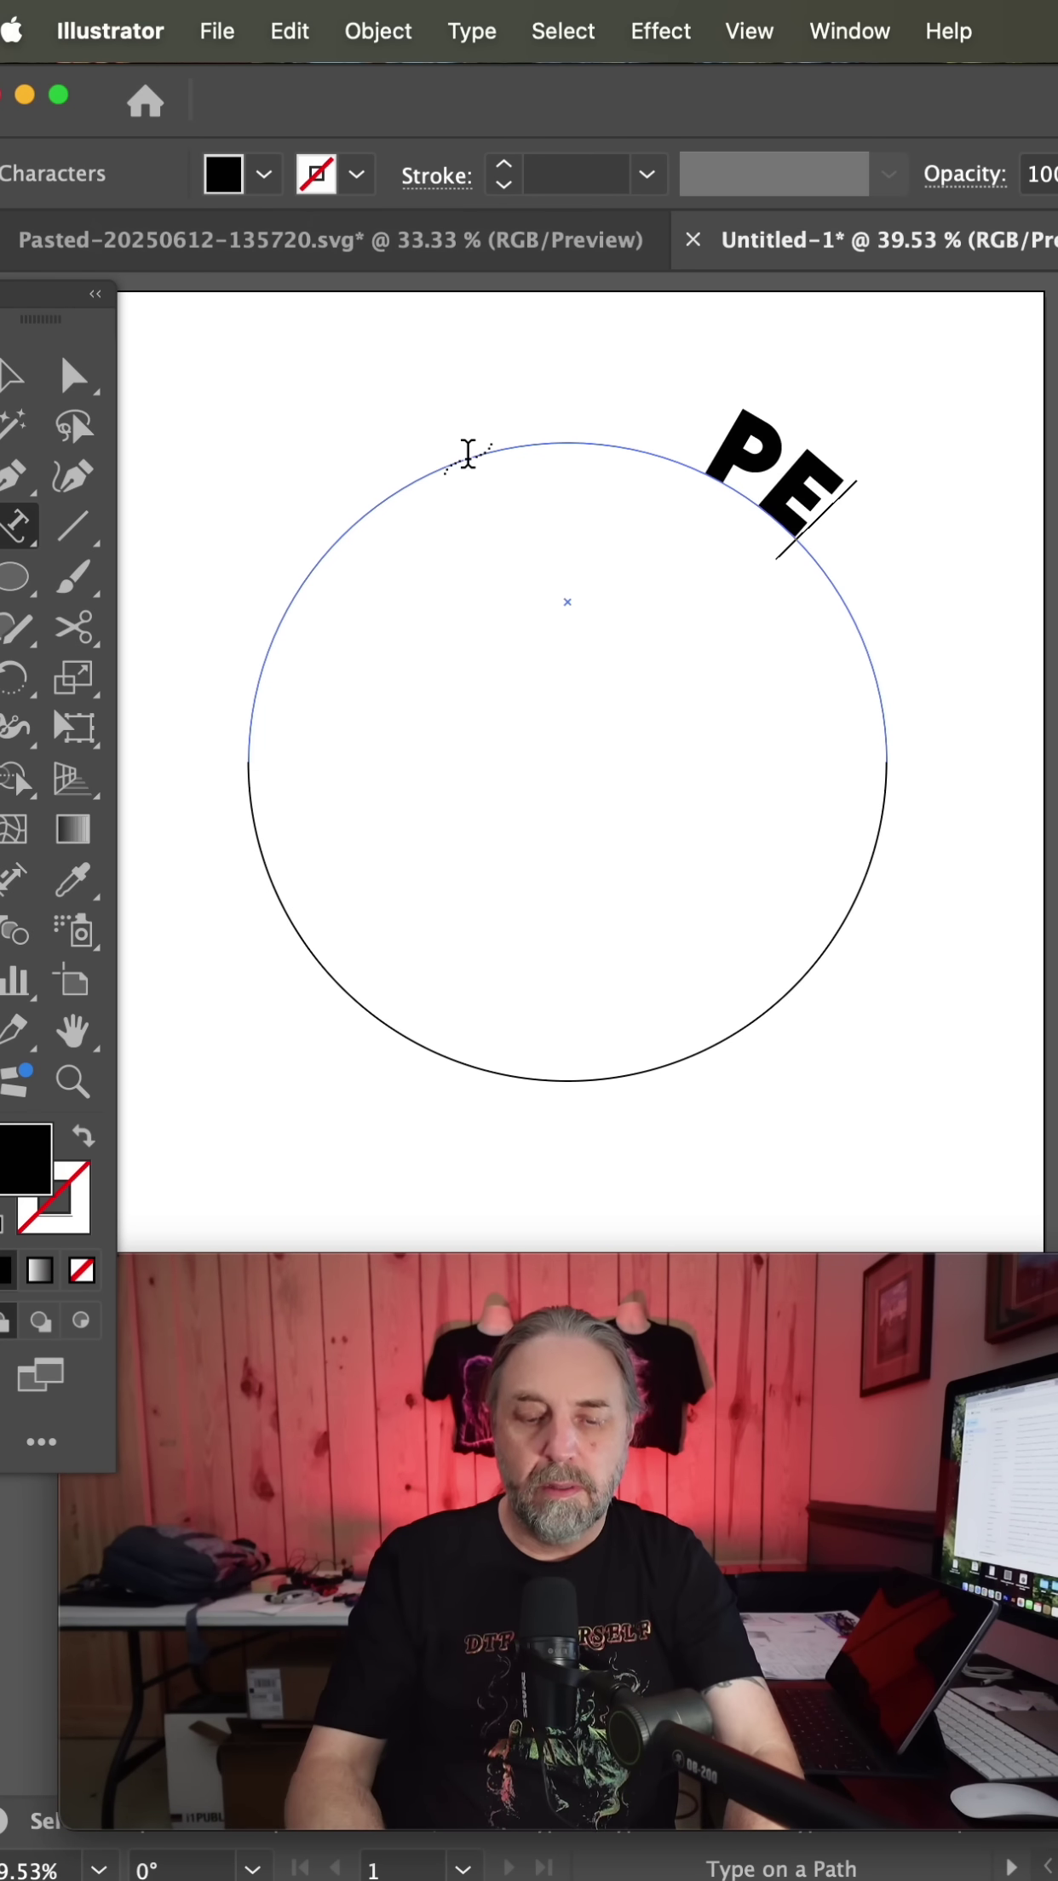
{"action": "type", "text": "RFECT"}
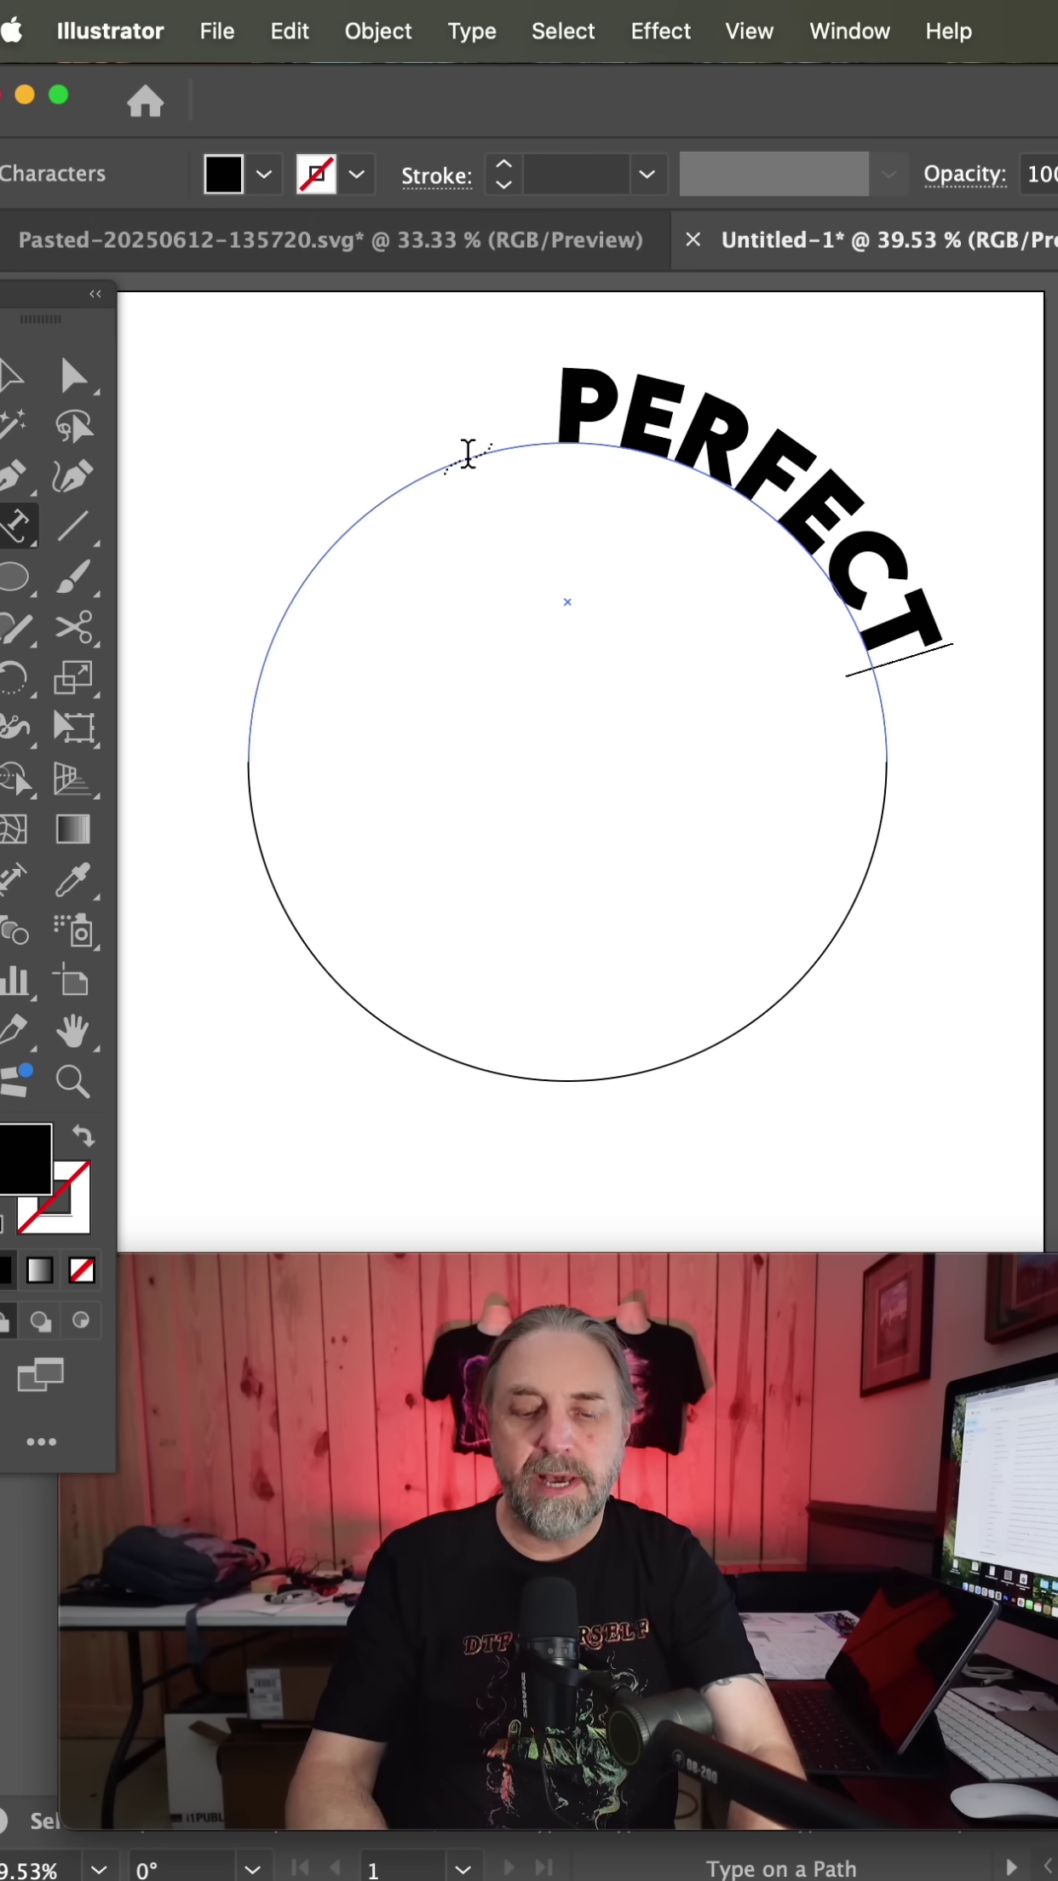
{"action": "left_click", "coordinate": [71, 383]}
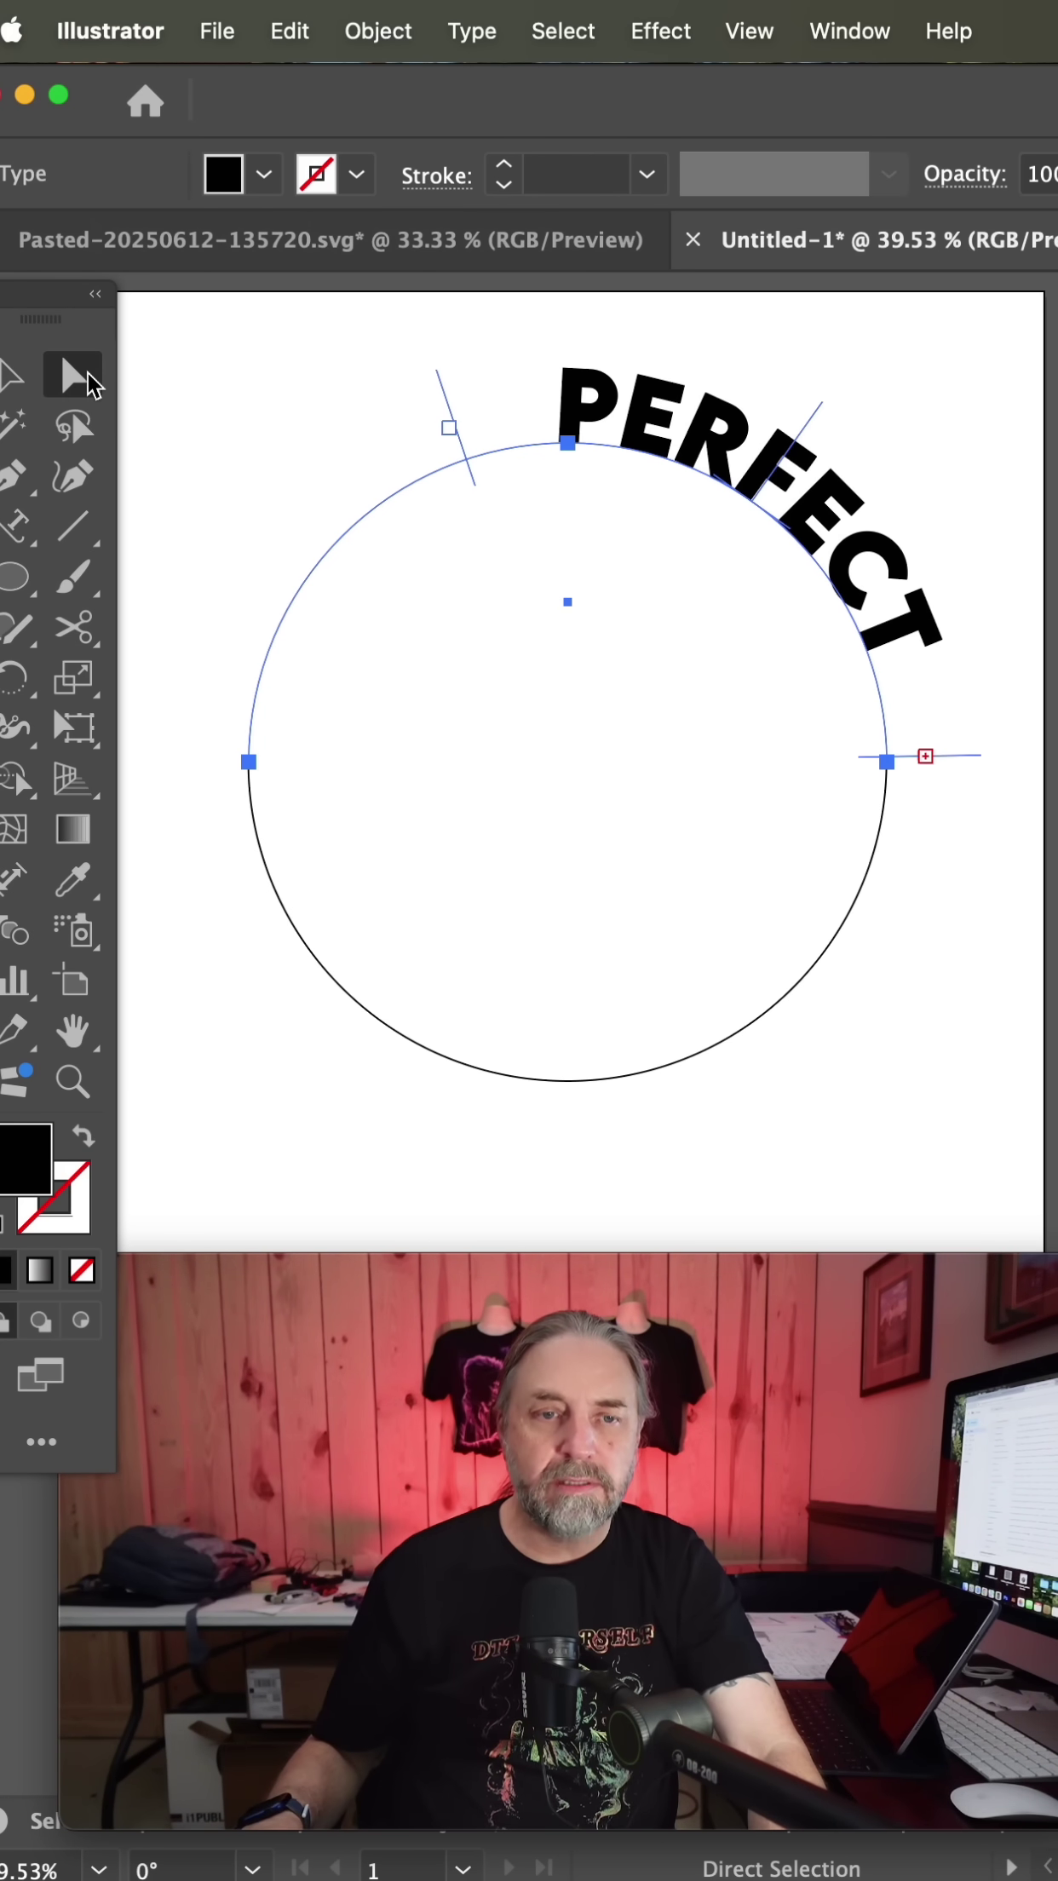
{"action": "left_click_drag", "start_coordinate": [448, 426], "coordinate": [244, 786]}
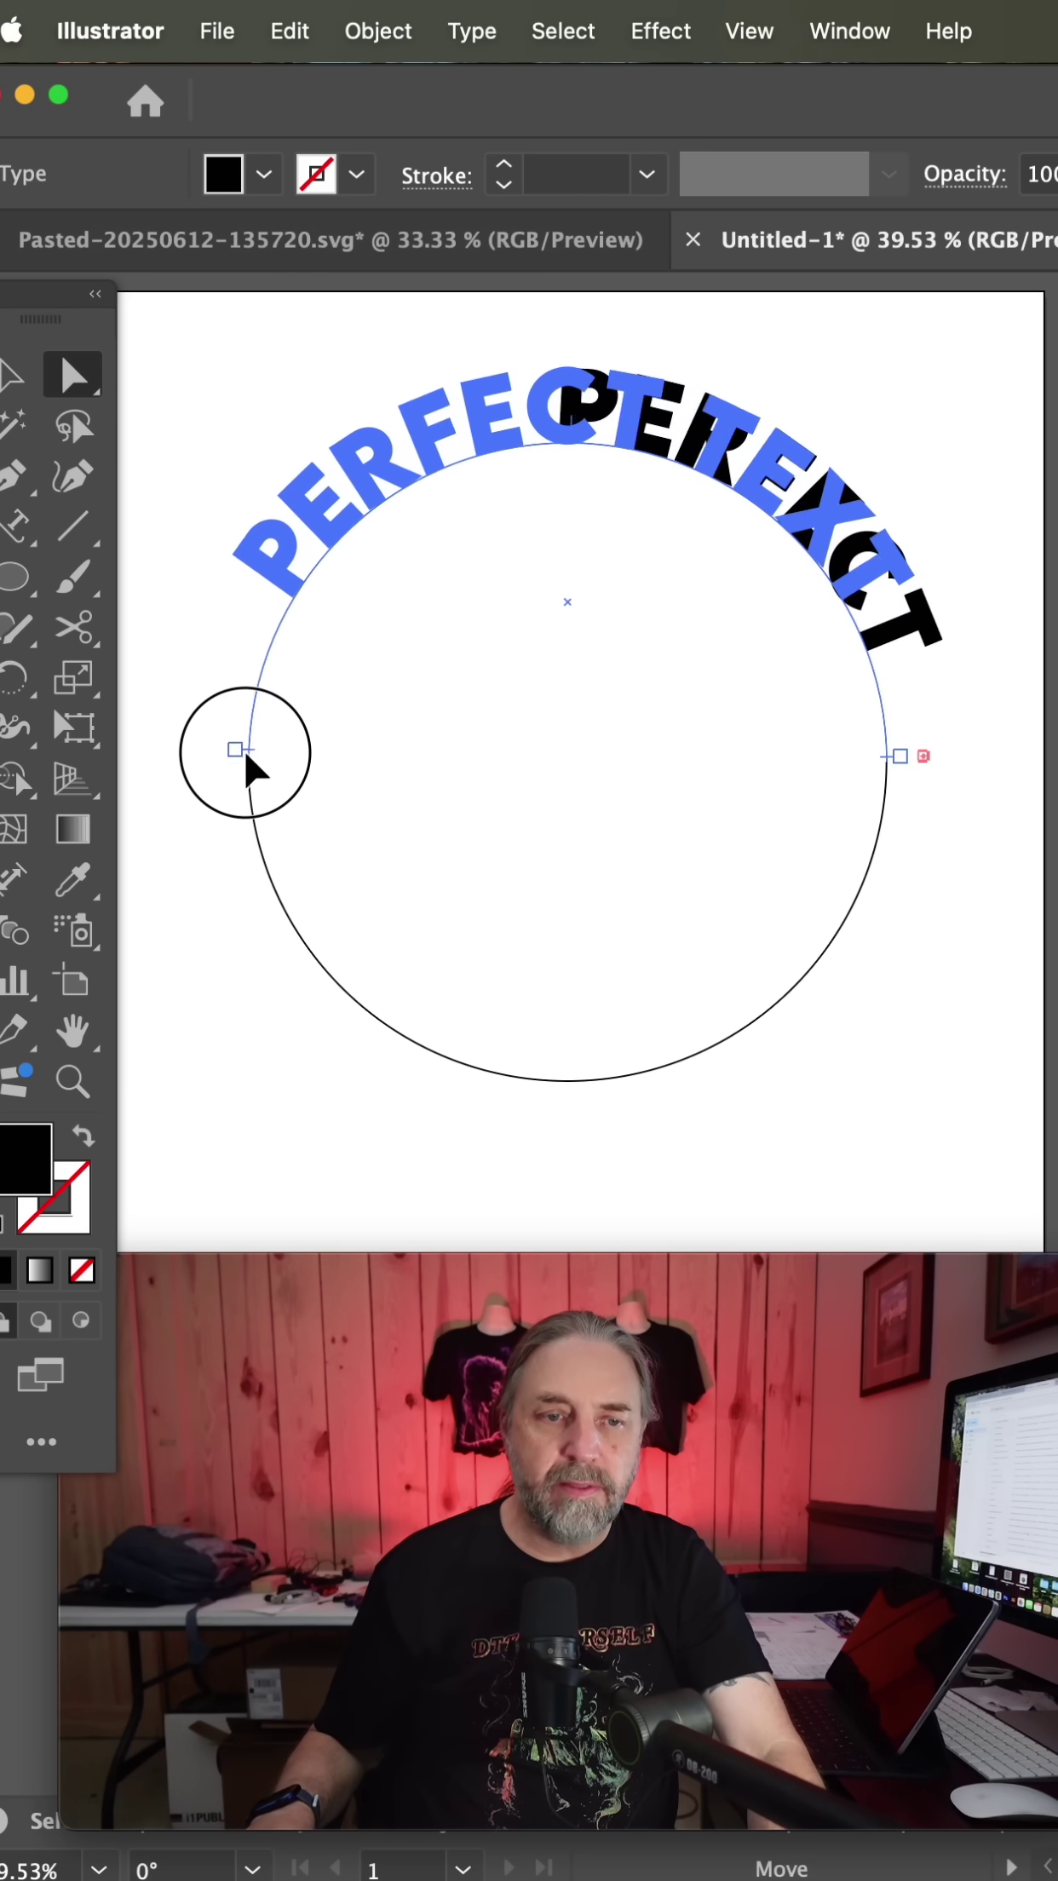
Step: Set Align to Path to Center in the Type on a Path Options for 'PERFECT TEXT'
{"action": "left_click", "coordinate": [471, 32]}
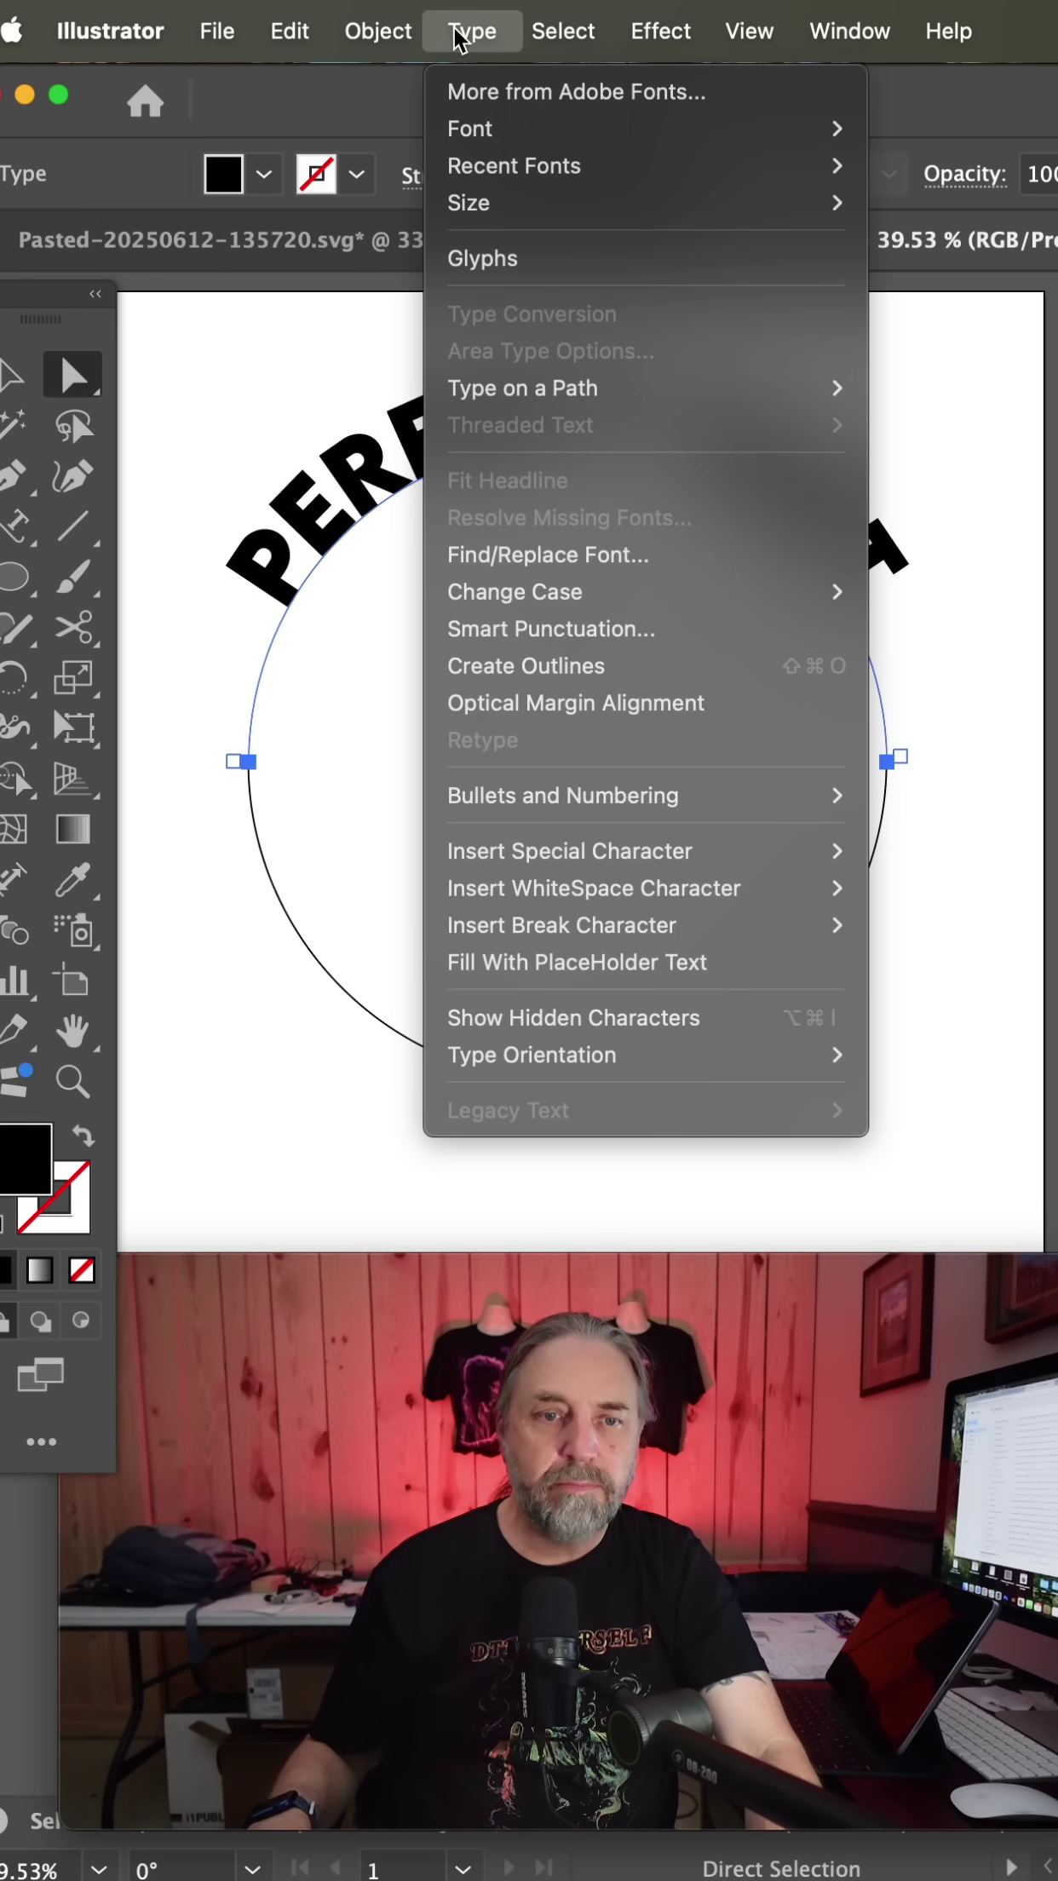
{"action": "mouse_move", "coordinate": [523, 388]}
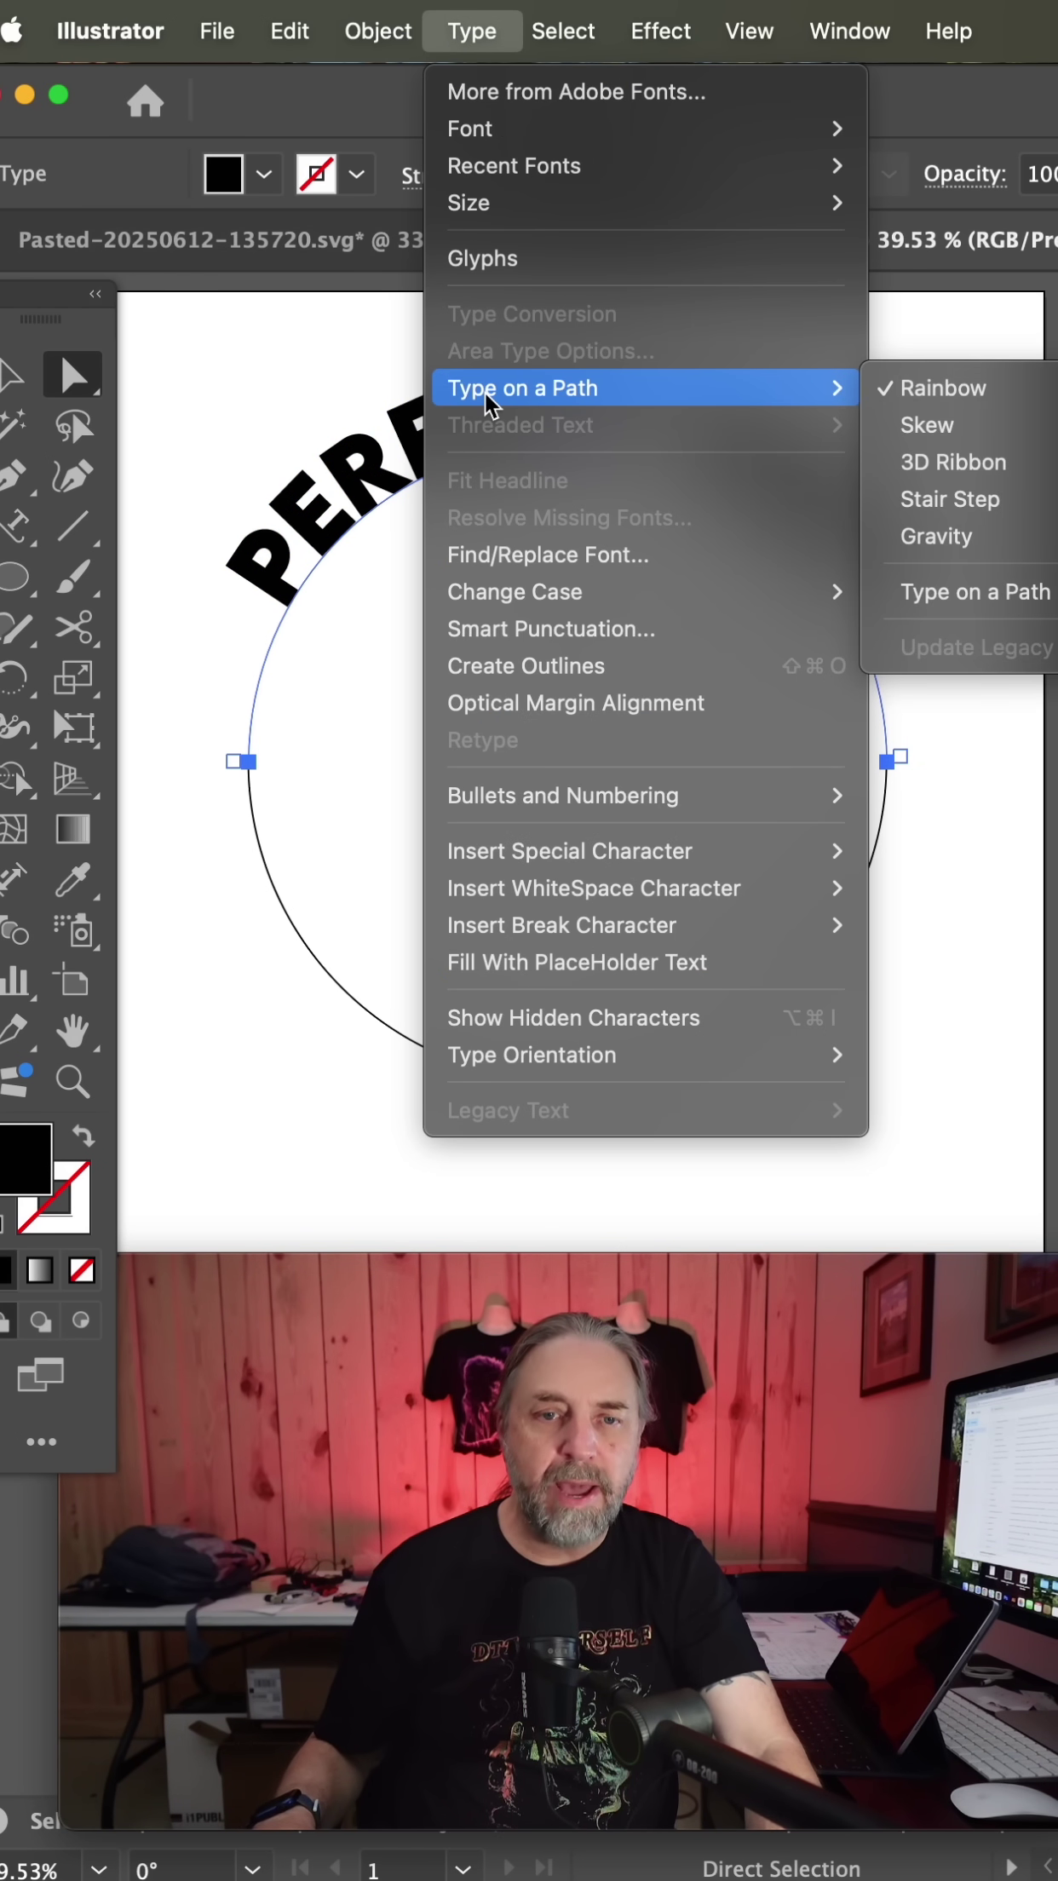
{"action": "left_click", "coordinate": [974, 592]}
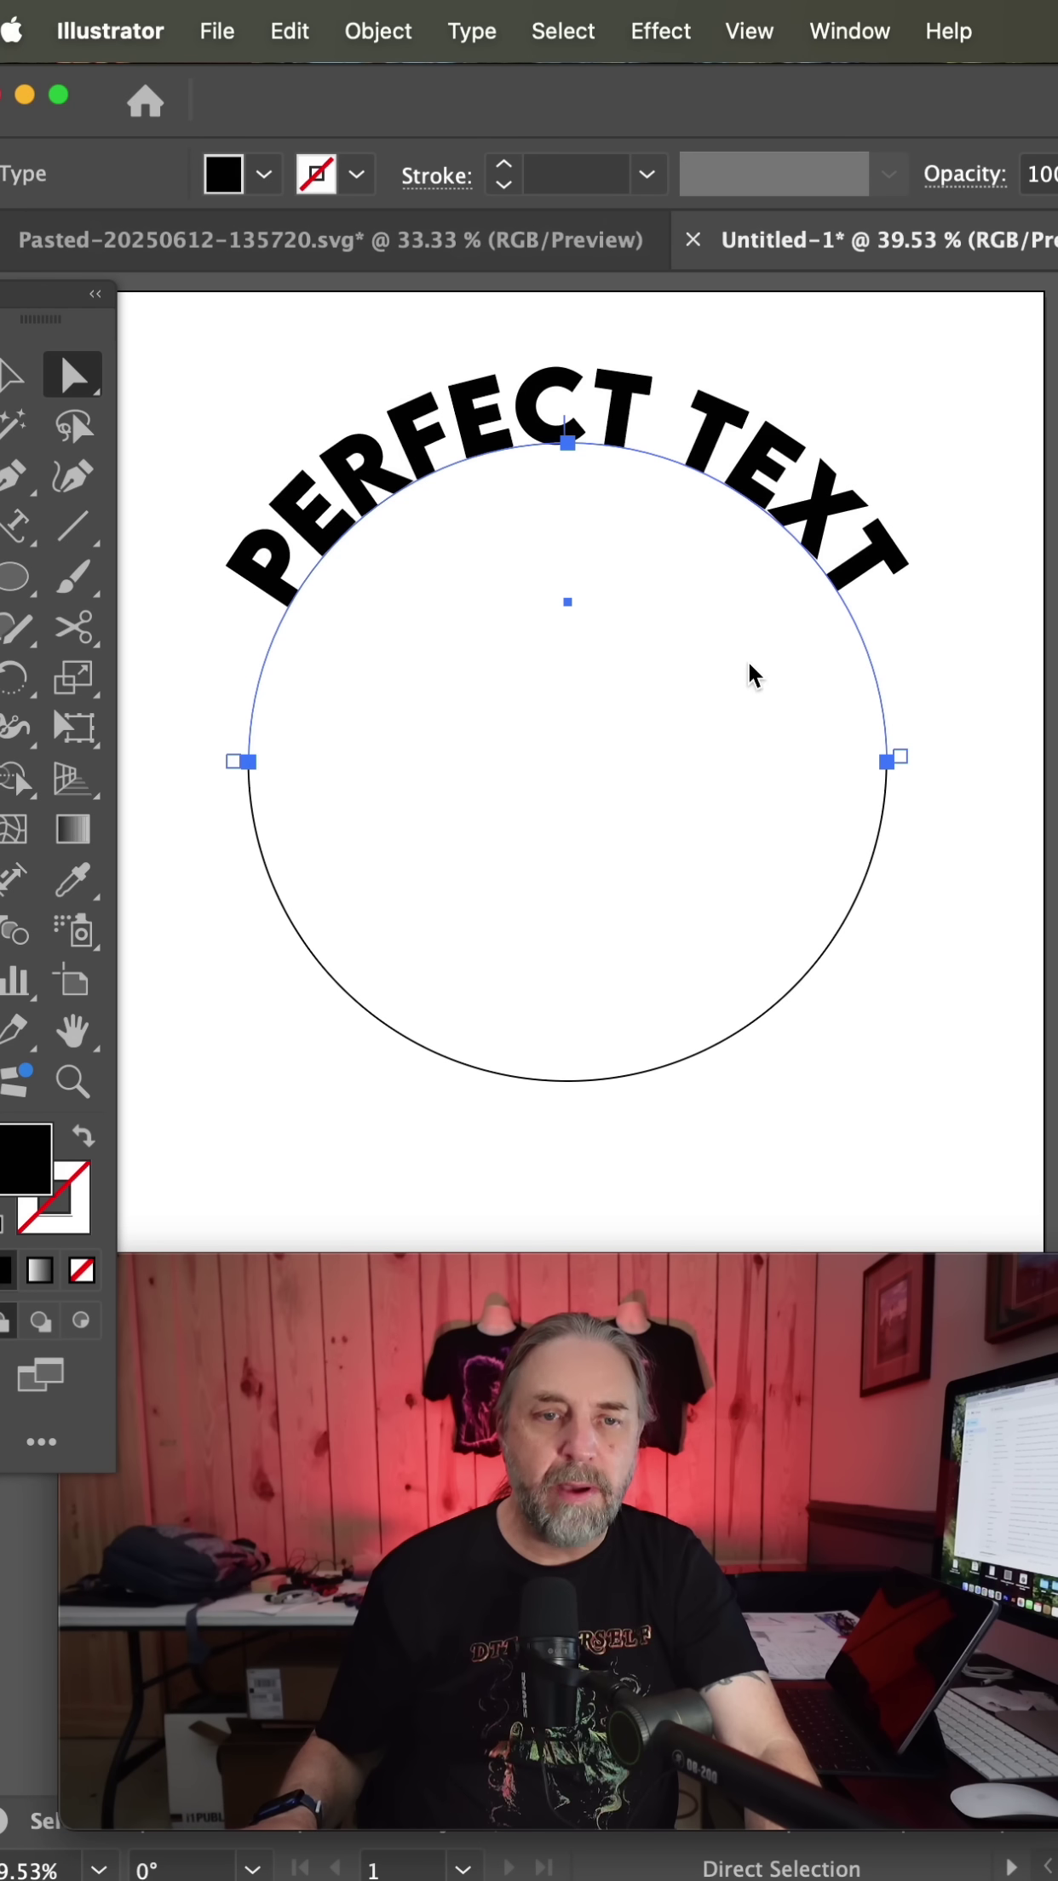
{"action": "left_click", "coordinate": [606, 799]}
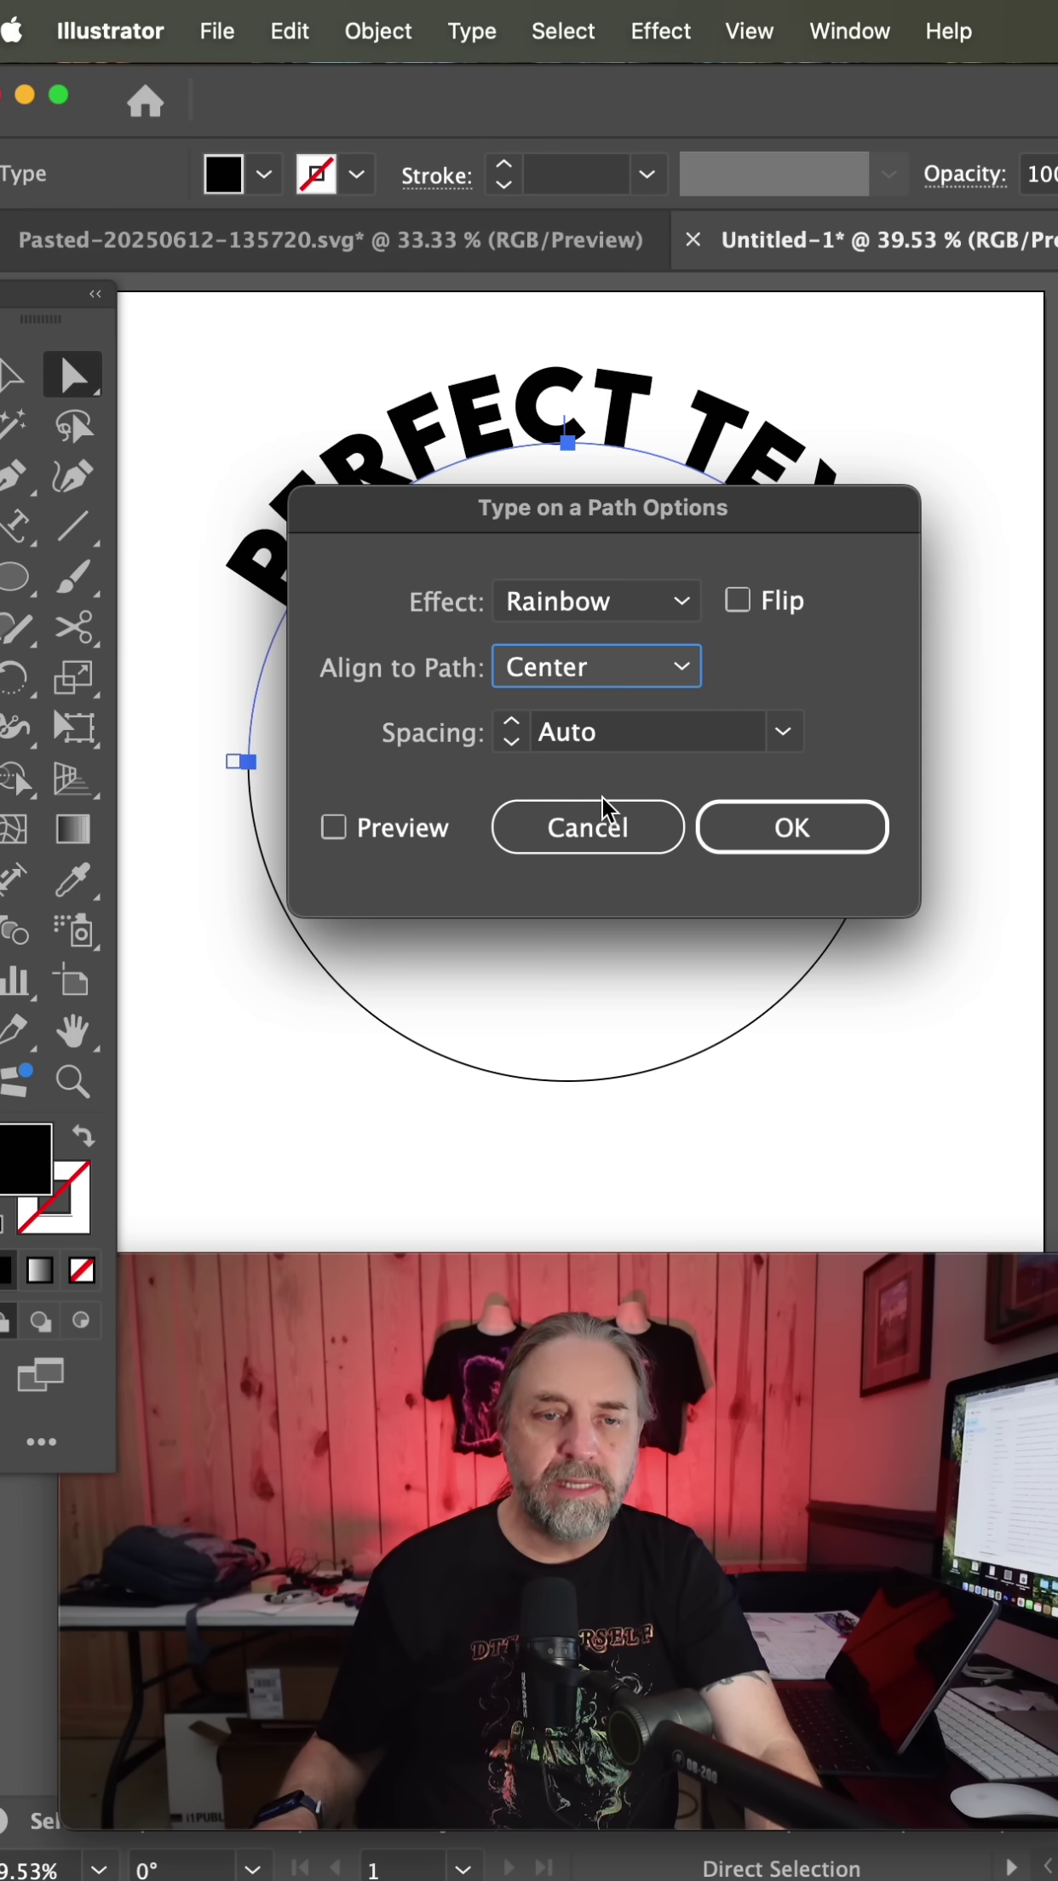
{"action": "left_click", "coordinate": [789, 825]}
{"action": "key", "text": "v"}
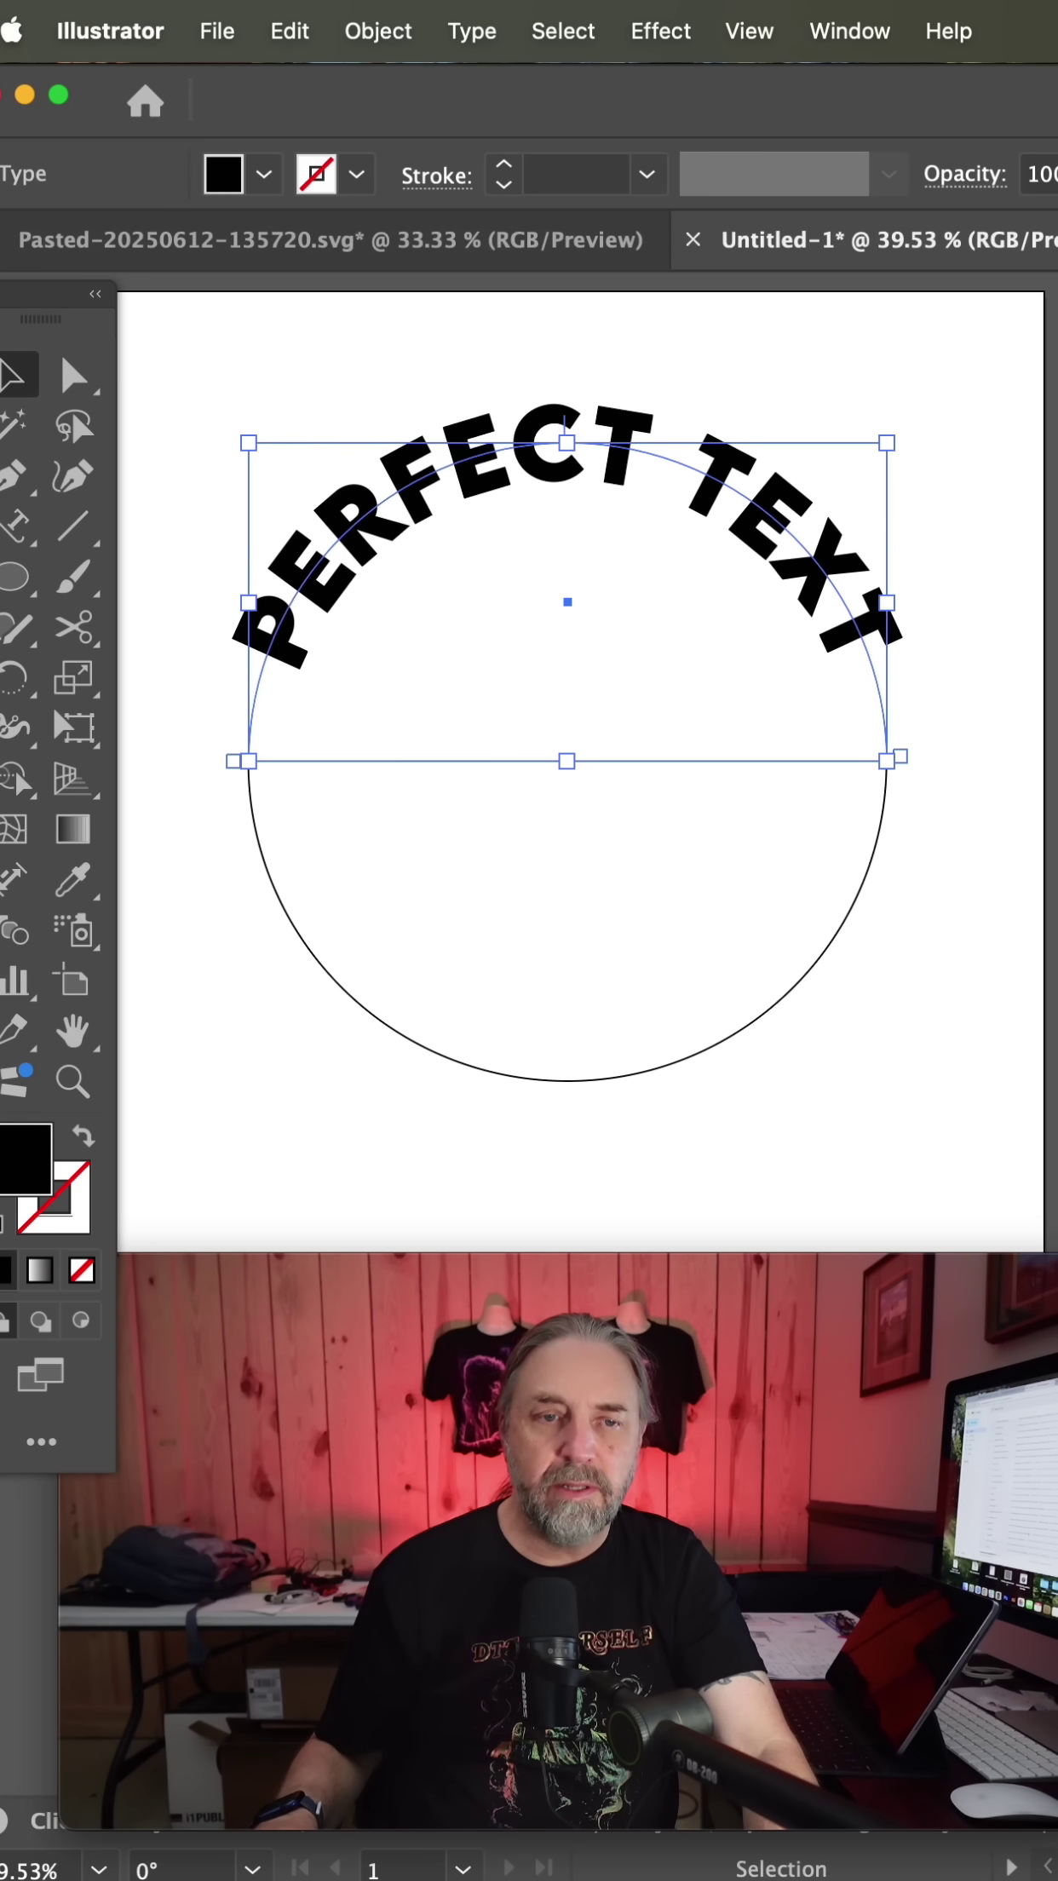
Step: Place 'ON A CIRCLE' on the bottom arc and drag its bracket to spread it across
{"action": "left_click", "coordinate": [15, 521]}
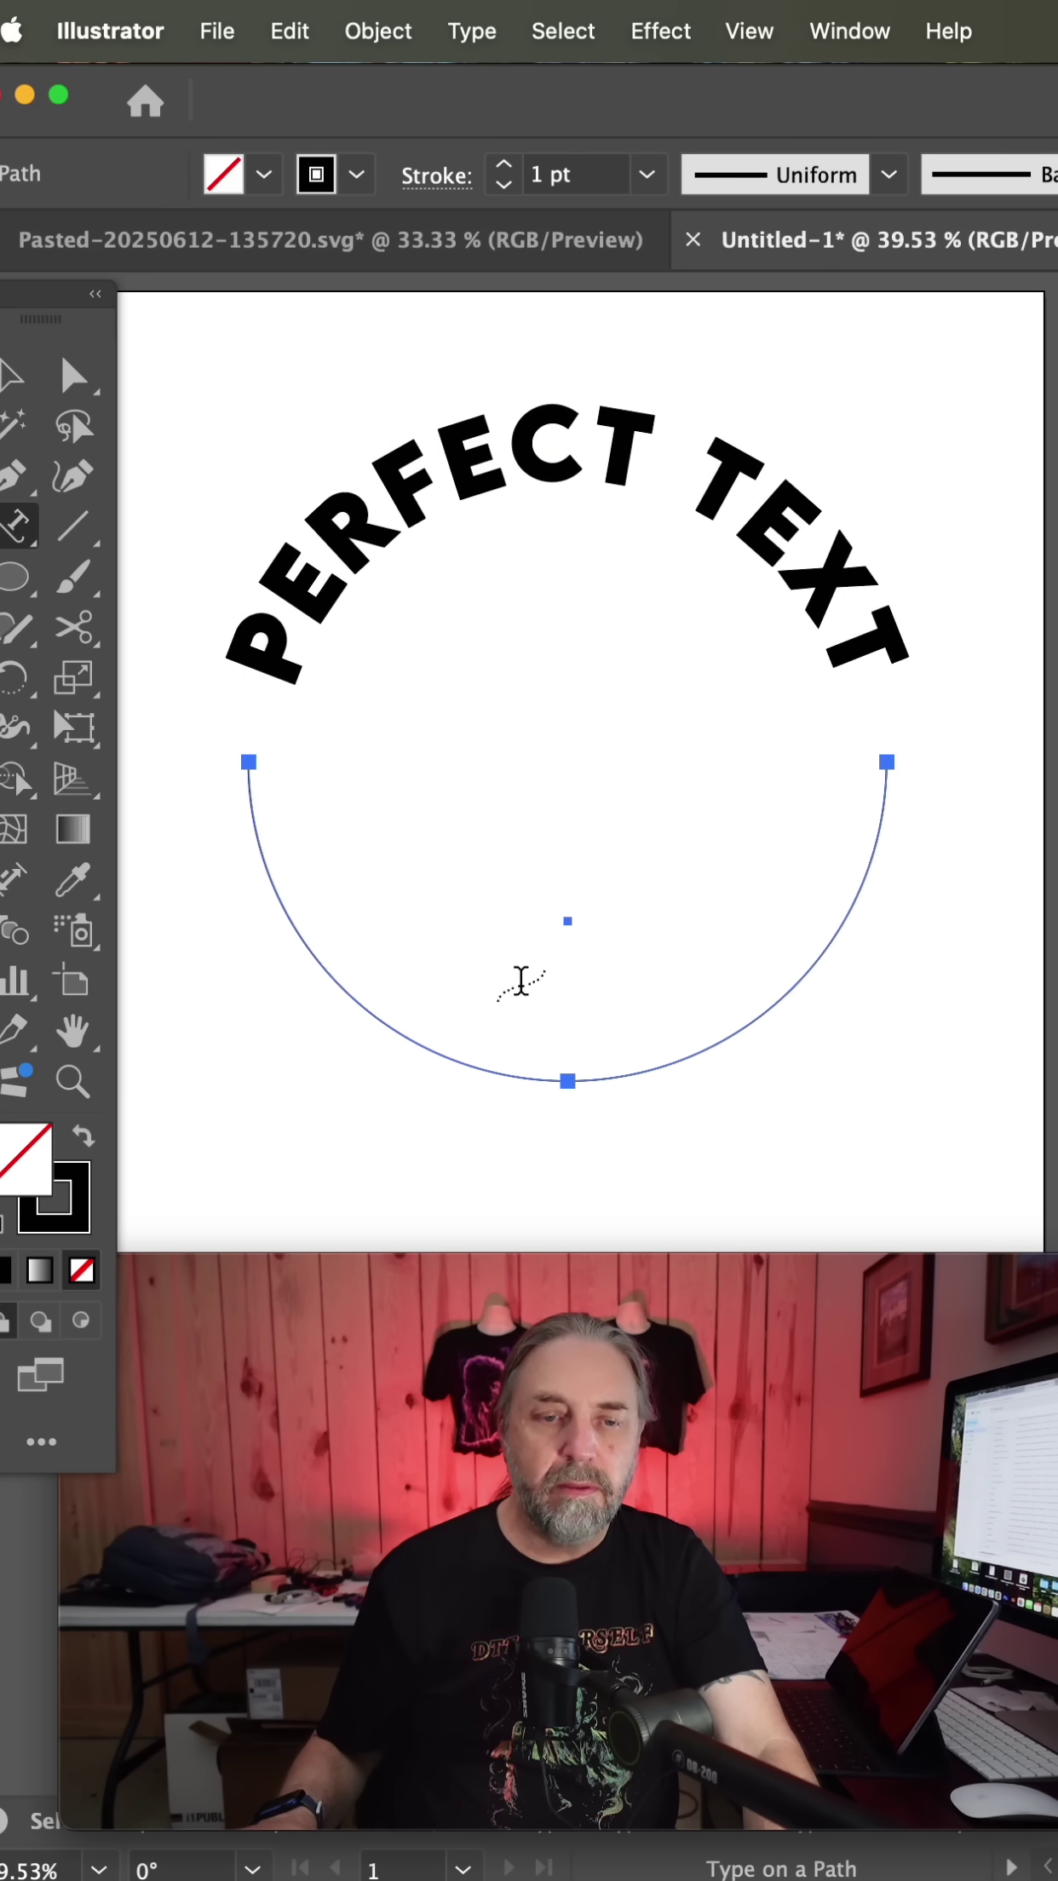
{"action": "left_click", "coordinate": [597, 1078]}
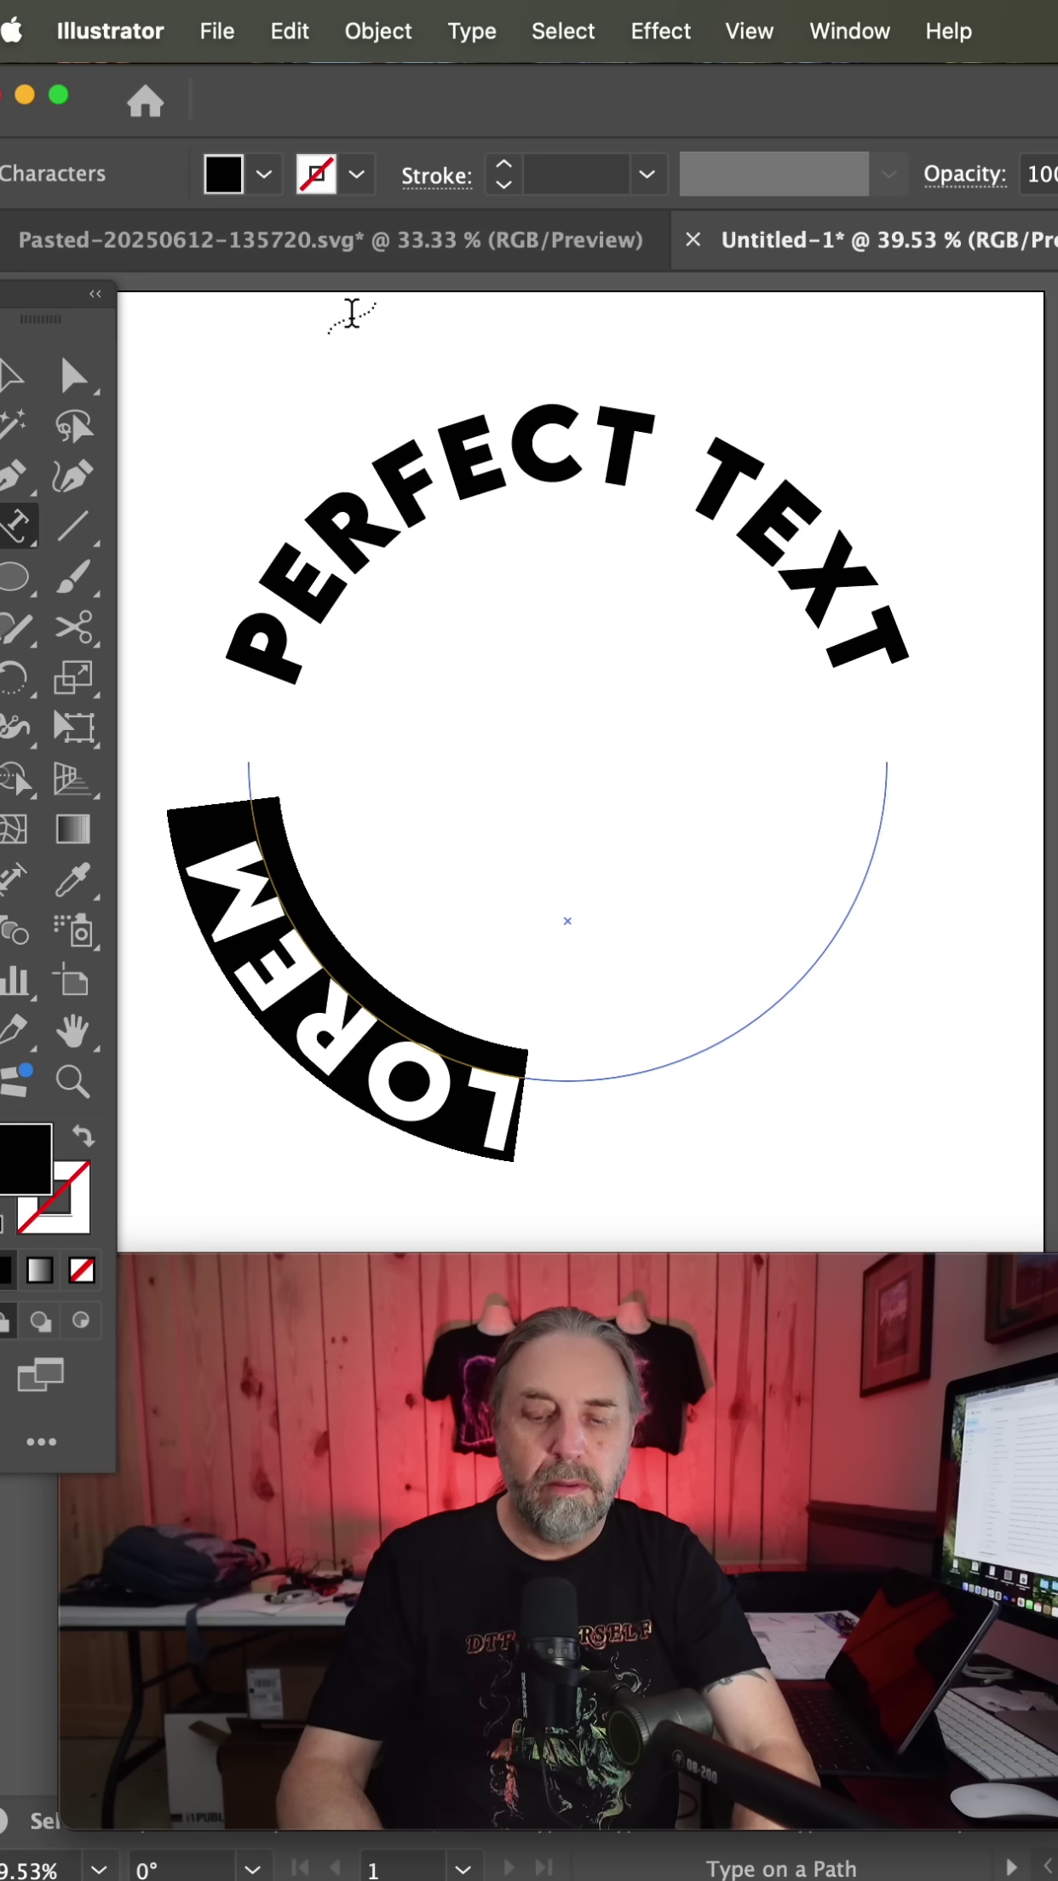
{"action": "type", "text": "NO"}
{"action": "type", "text": " A"}
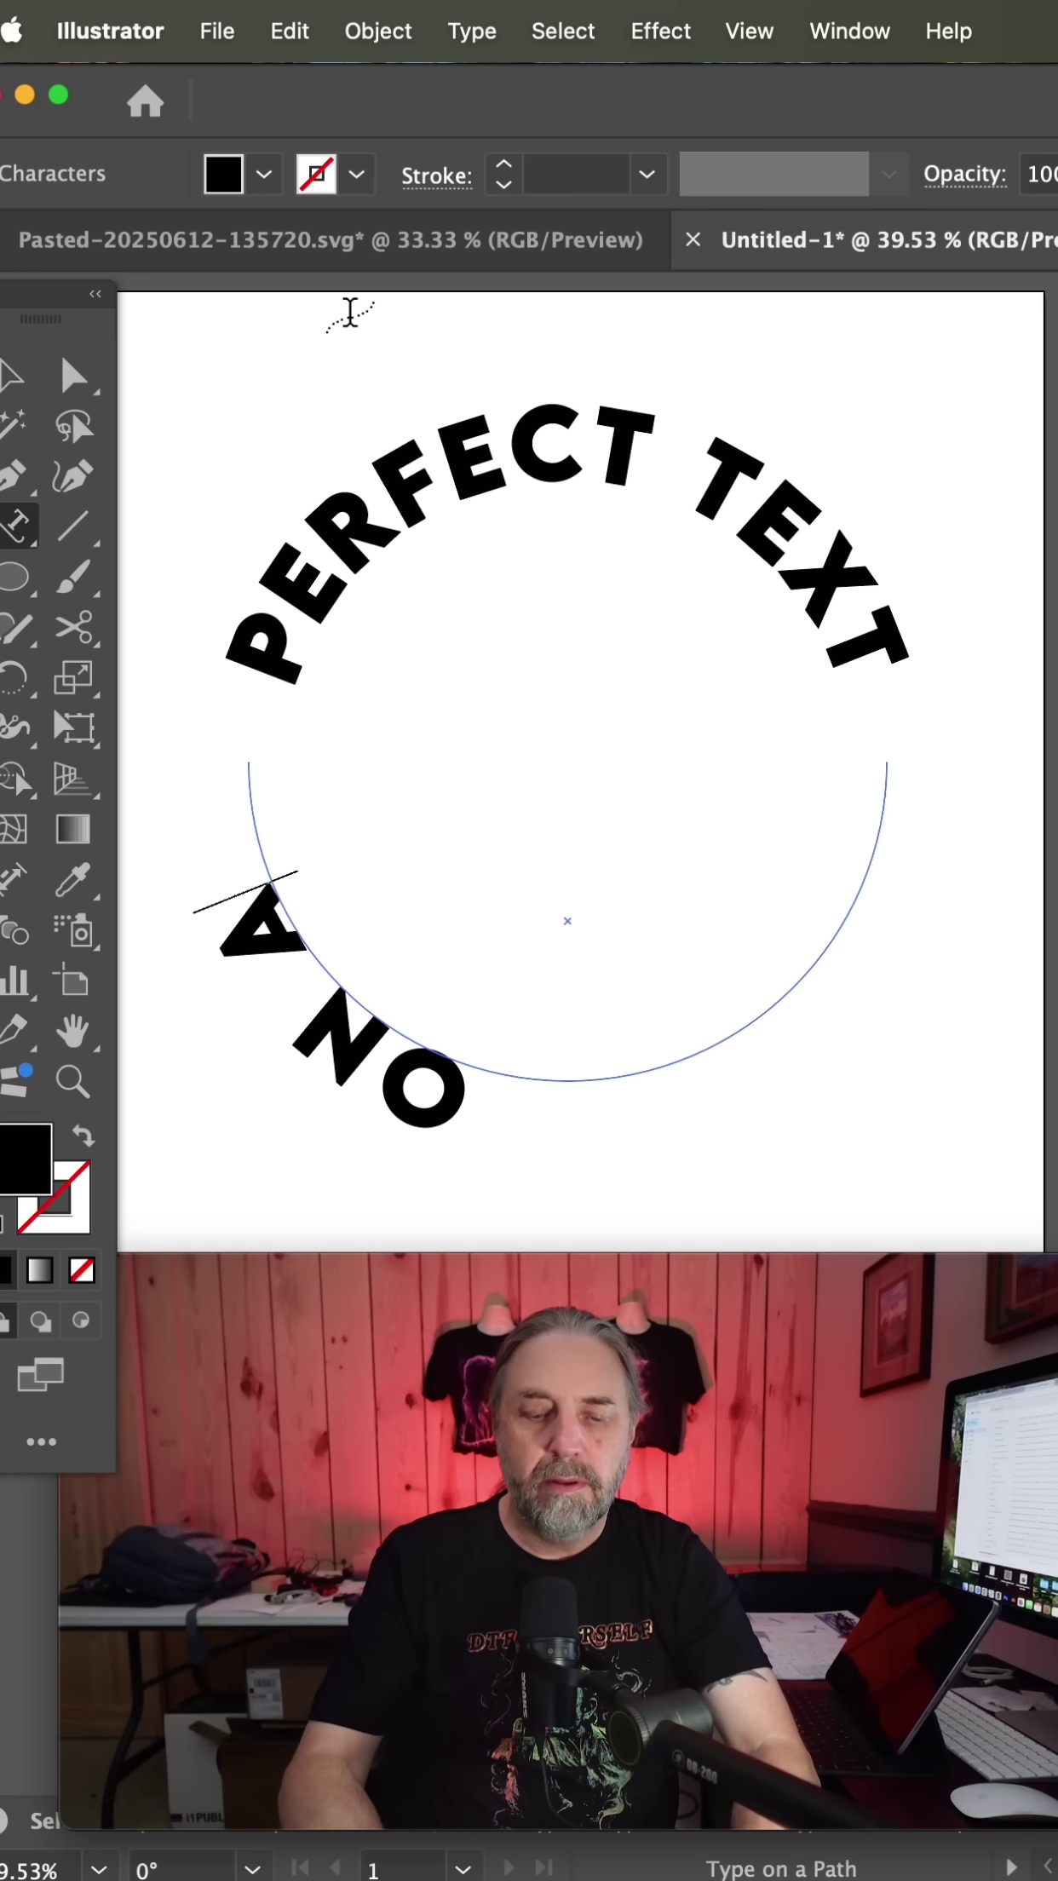
{"action": "type", "text": " C"}
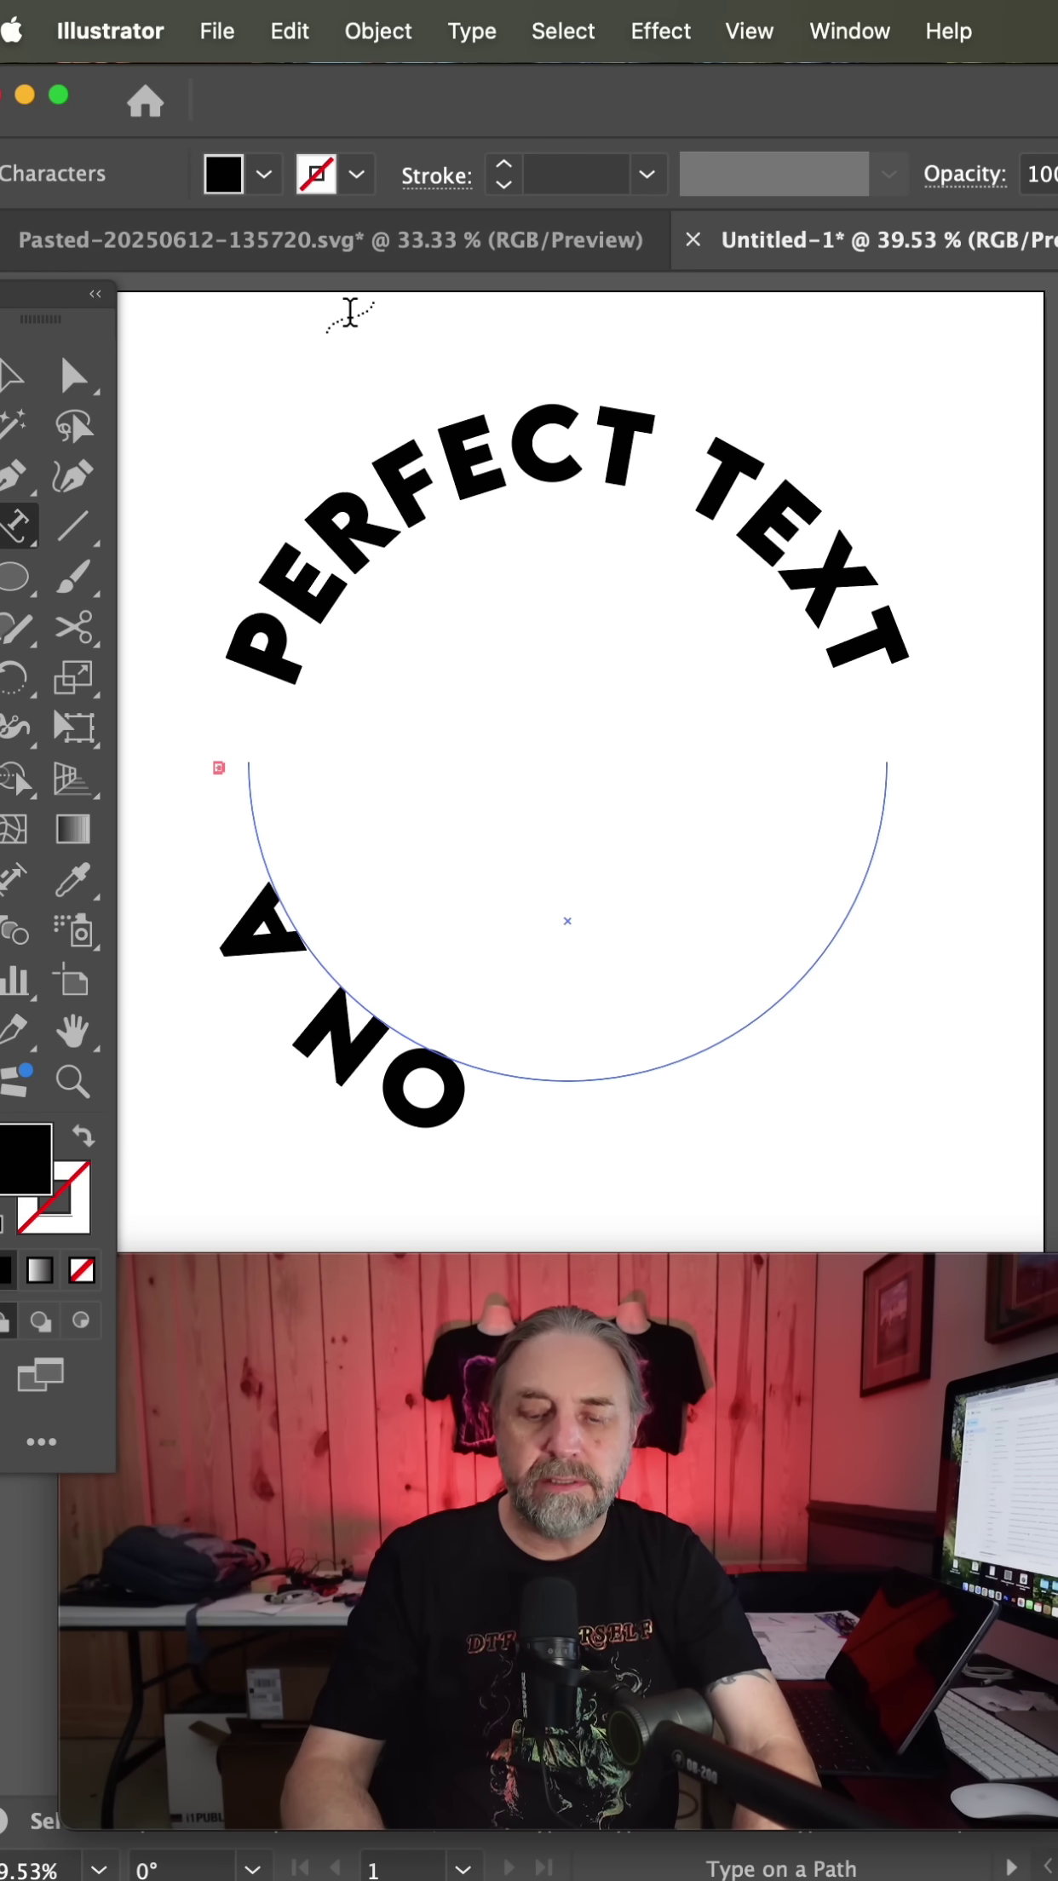
{"action": "key", "text": "Escape"}
{"action": "key", "text": "a"}
{"action": "mouse_move", "coordinate": [605, 1156]}
{"action": "left_mouse_down"}
{"action": "mouse_move", "coordinate": [812, 1014]}
{"action": "mouse_move", "coordinate": [899, 738]}
{"action": "left_mouse_up"}
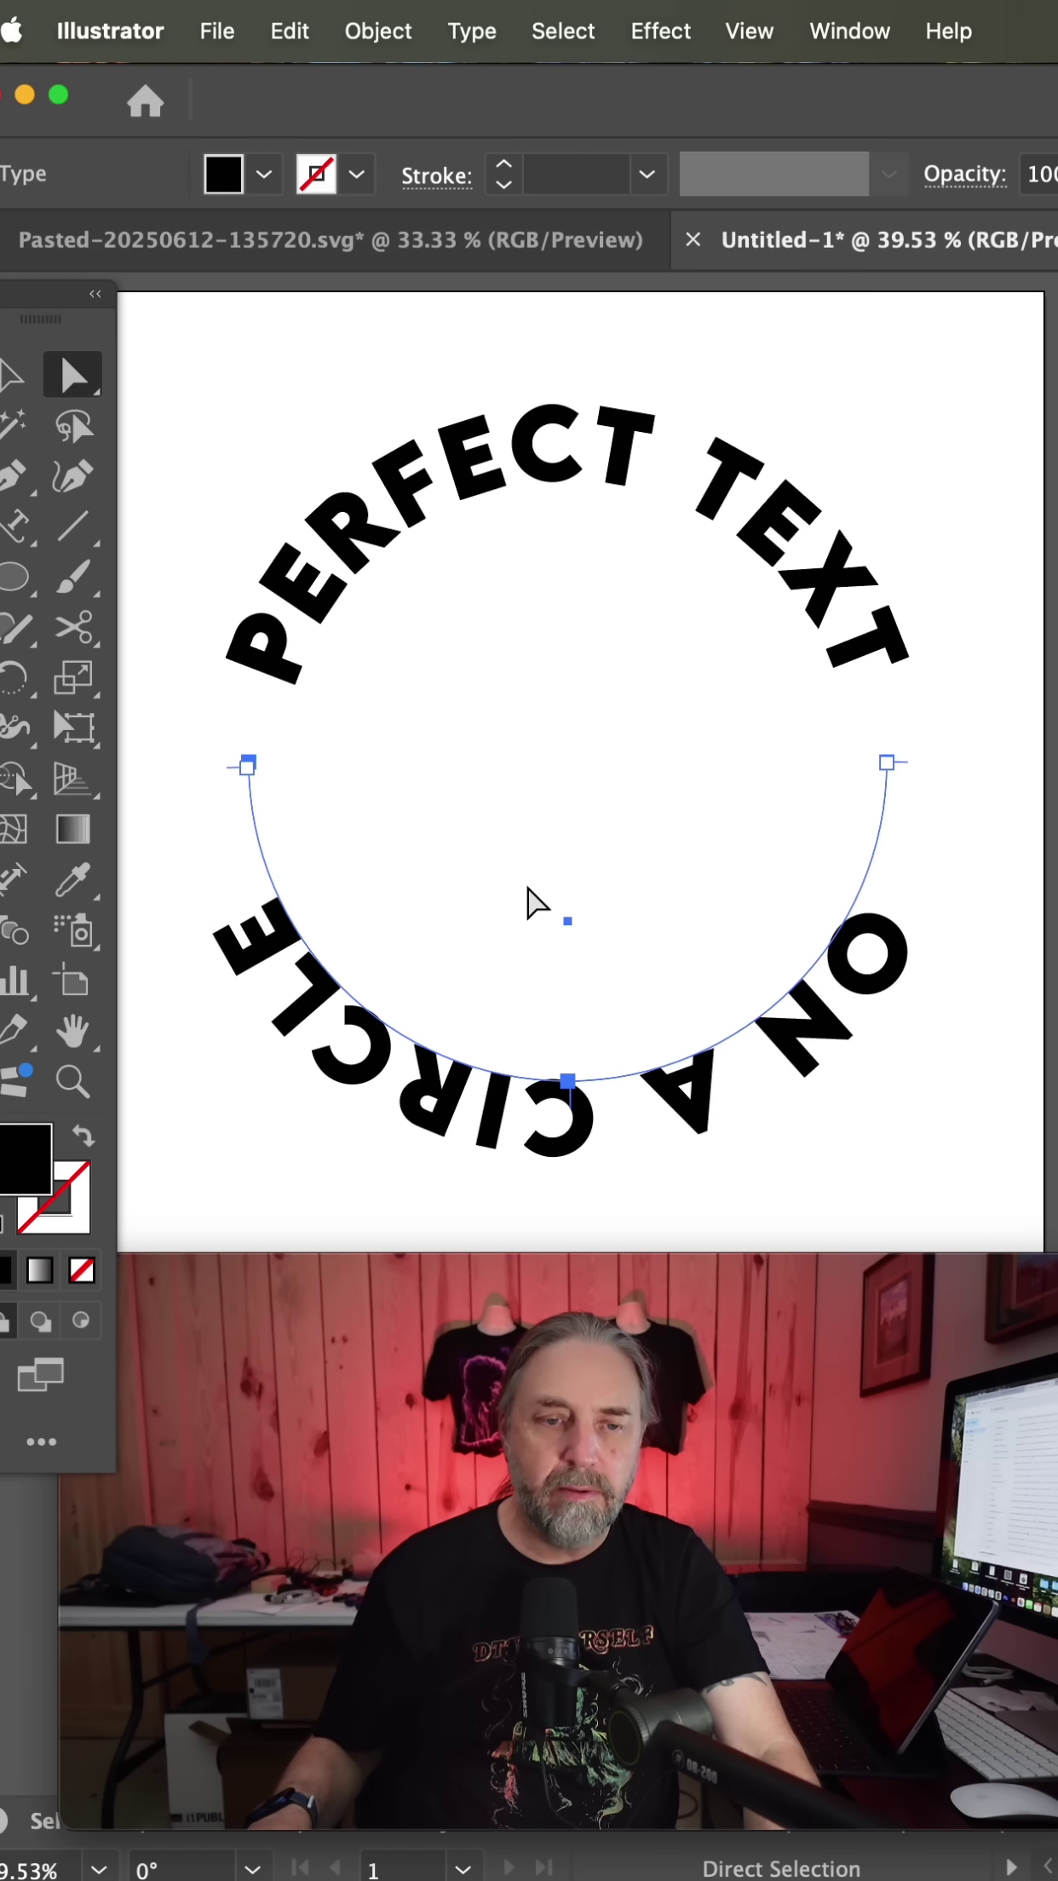
Step: Center 'ON A CIRCLE' on the path, flip it upright, and deselect everything
{"action": "left_click", "coordinate": [469, 33]}
{"action": "mouse_move", "coordinate": [618, 389]}
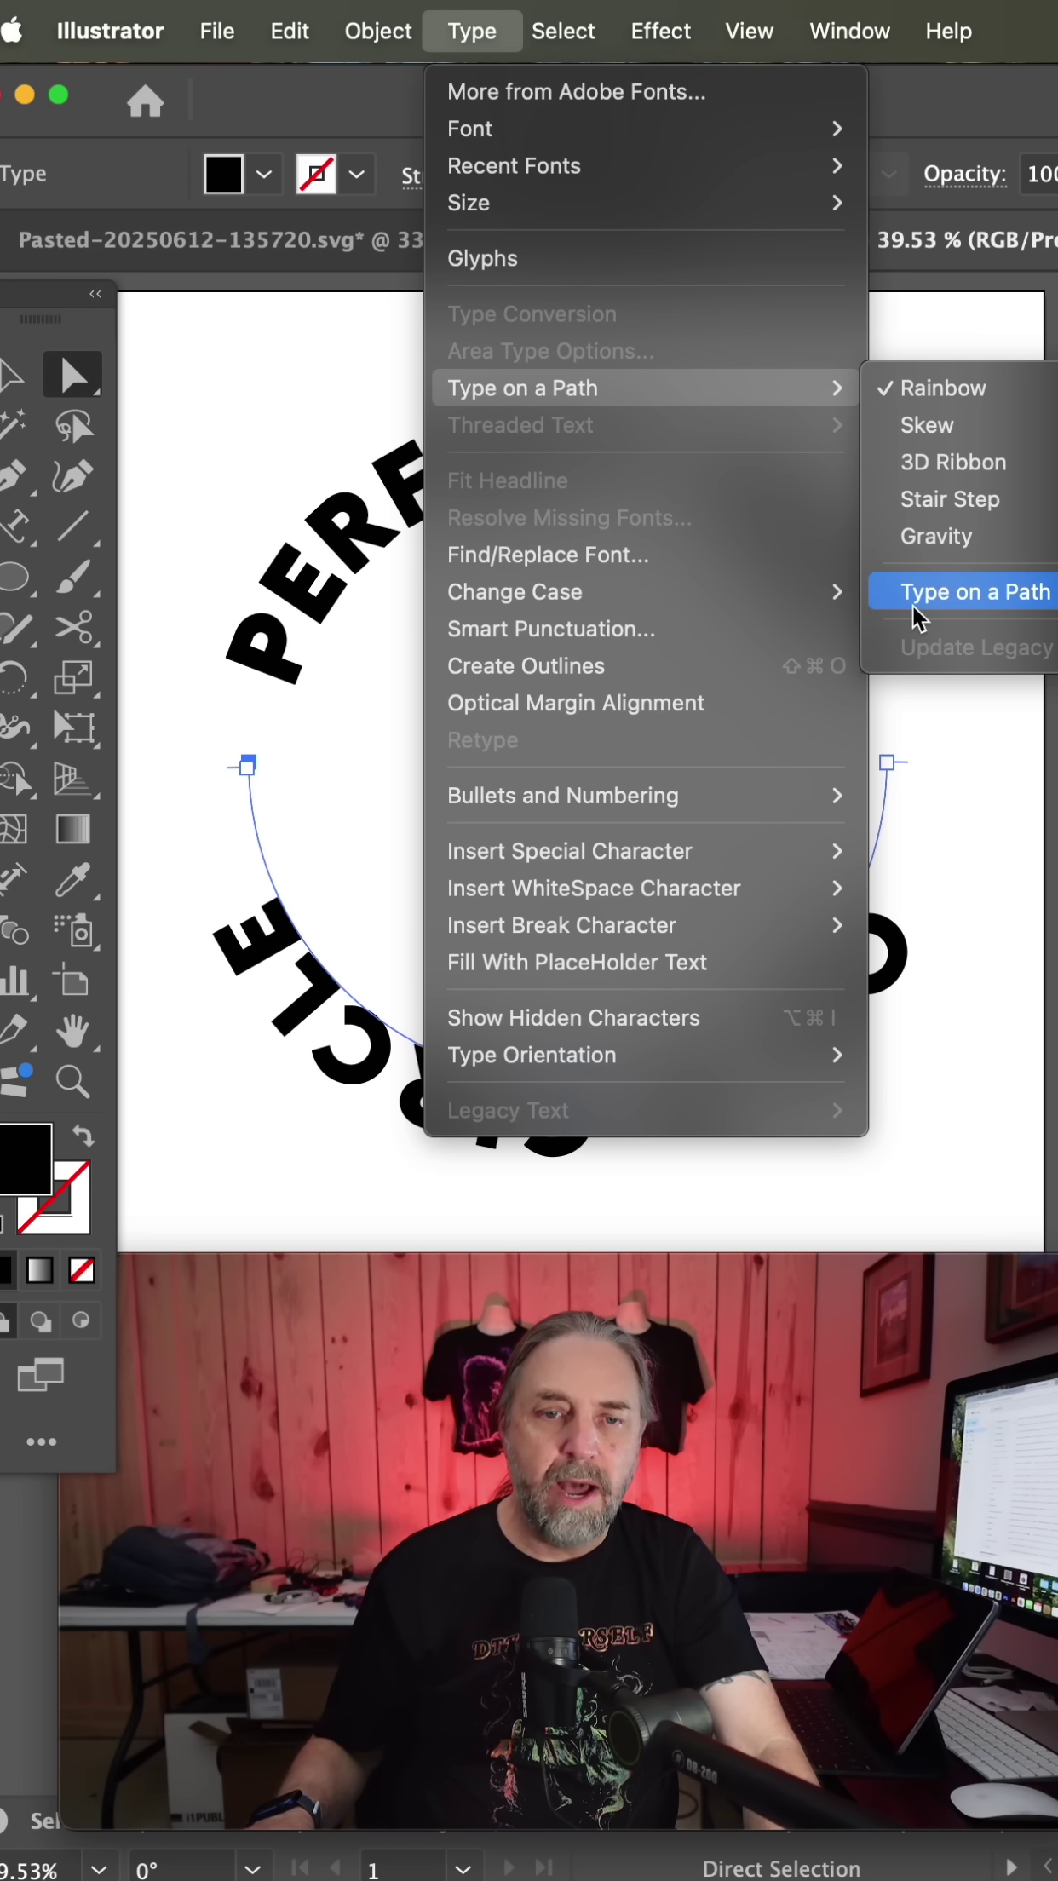
{"action": "left_click", "coordinate": [912, 595]}
{"action": "left_click", "coordinate": [593, 670]}
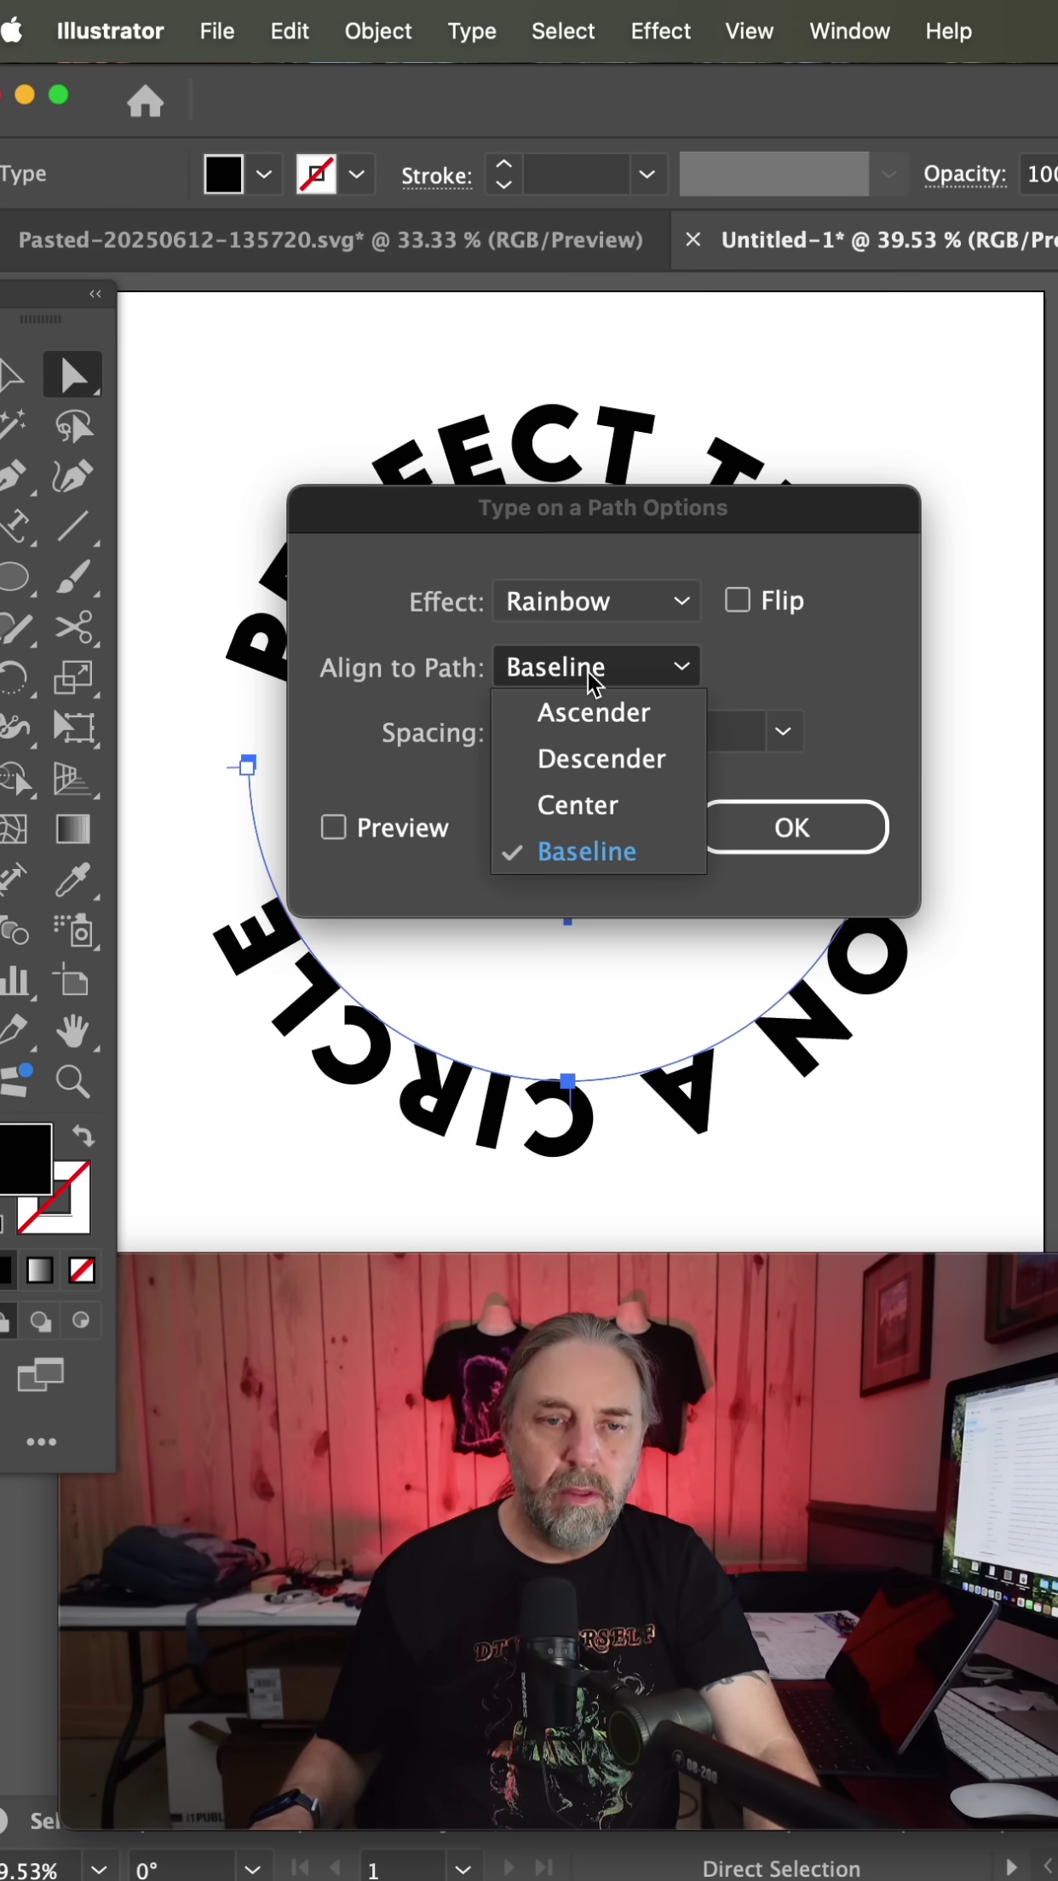
{"action": "left_click", "coordinate": [562, 802]}
{"action": "left_click", "coordinate": [739, 601]}
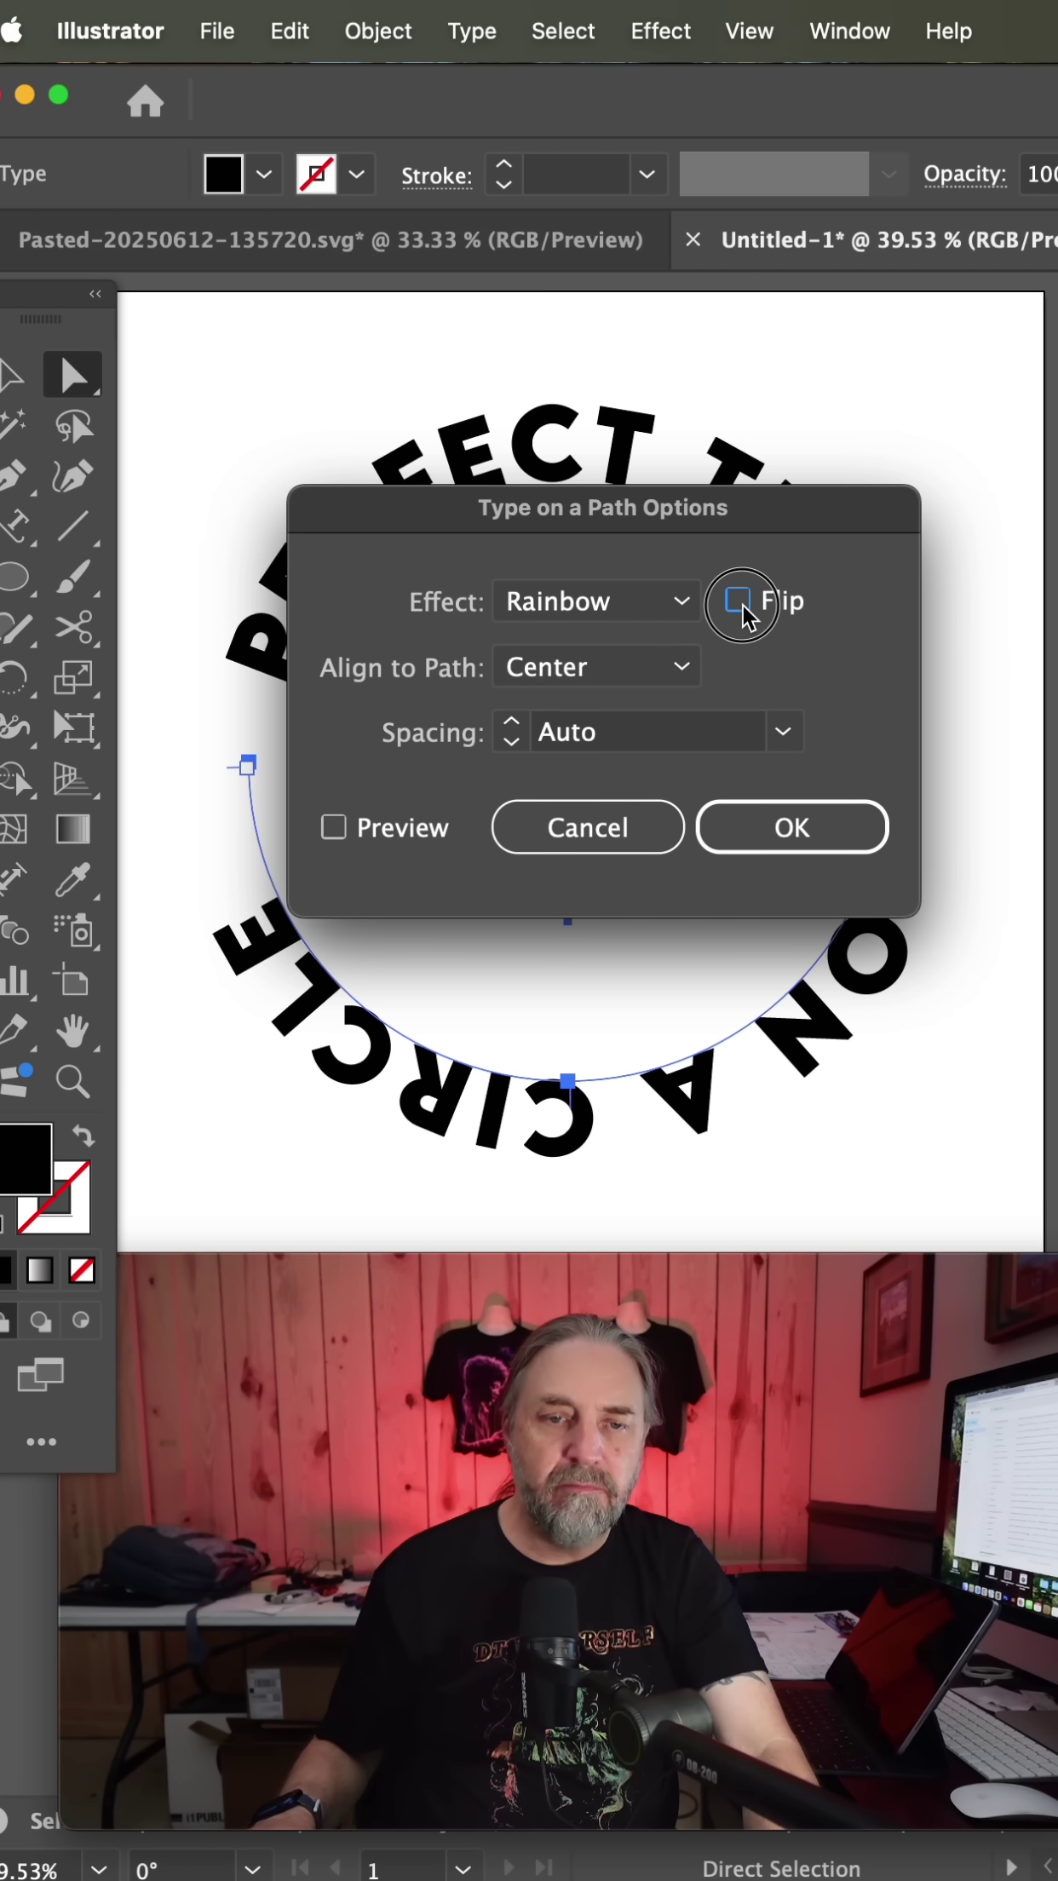
{"action": "key", "text": "Return"}
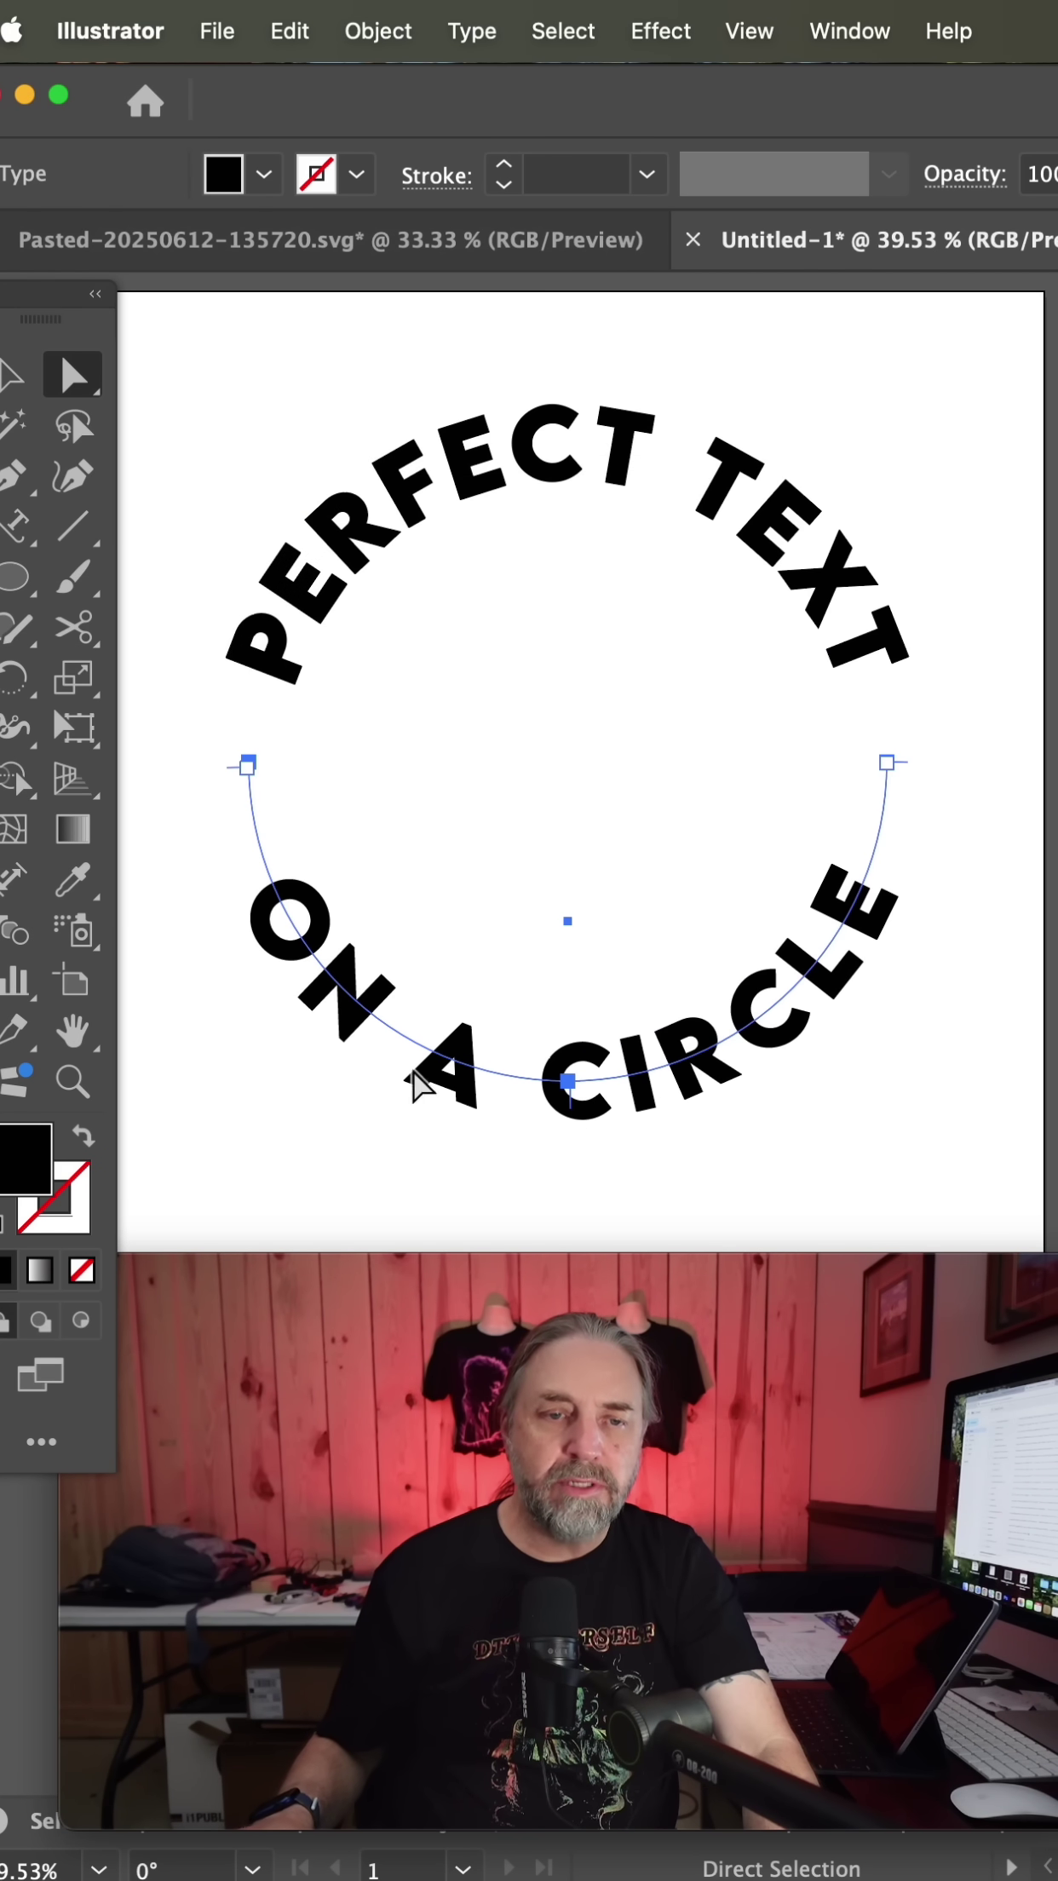
{"action": "key", "text": "super+shift+a"}
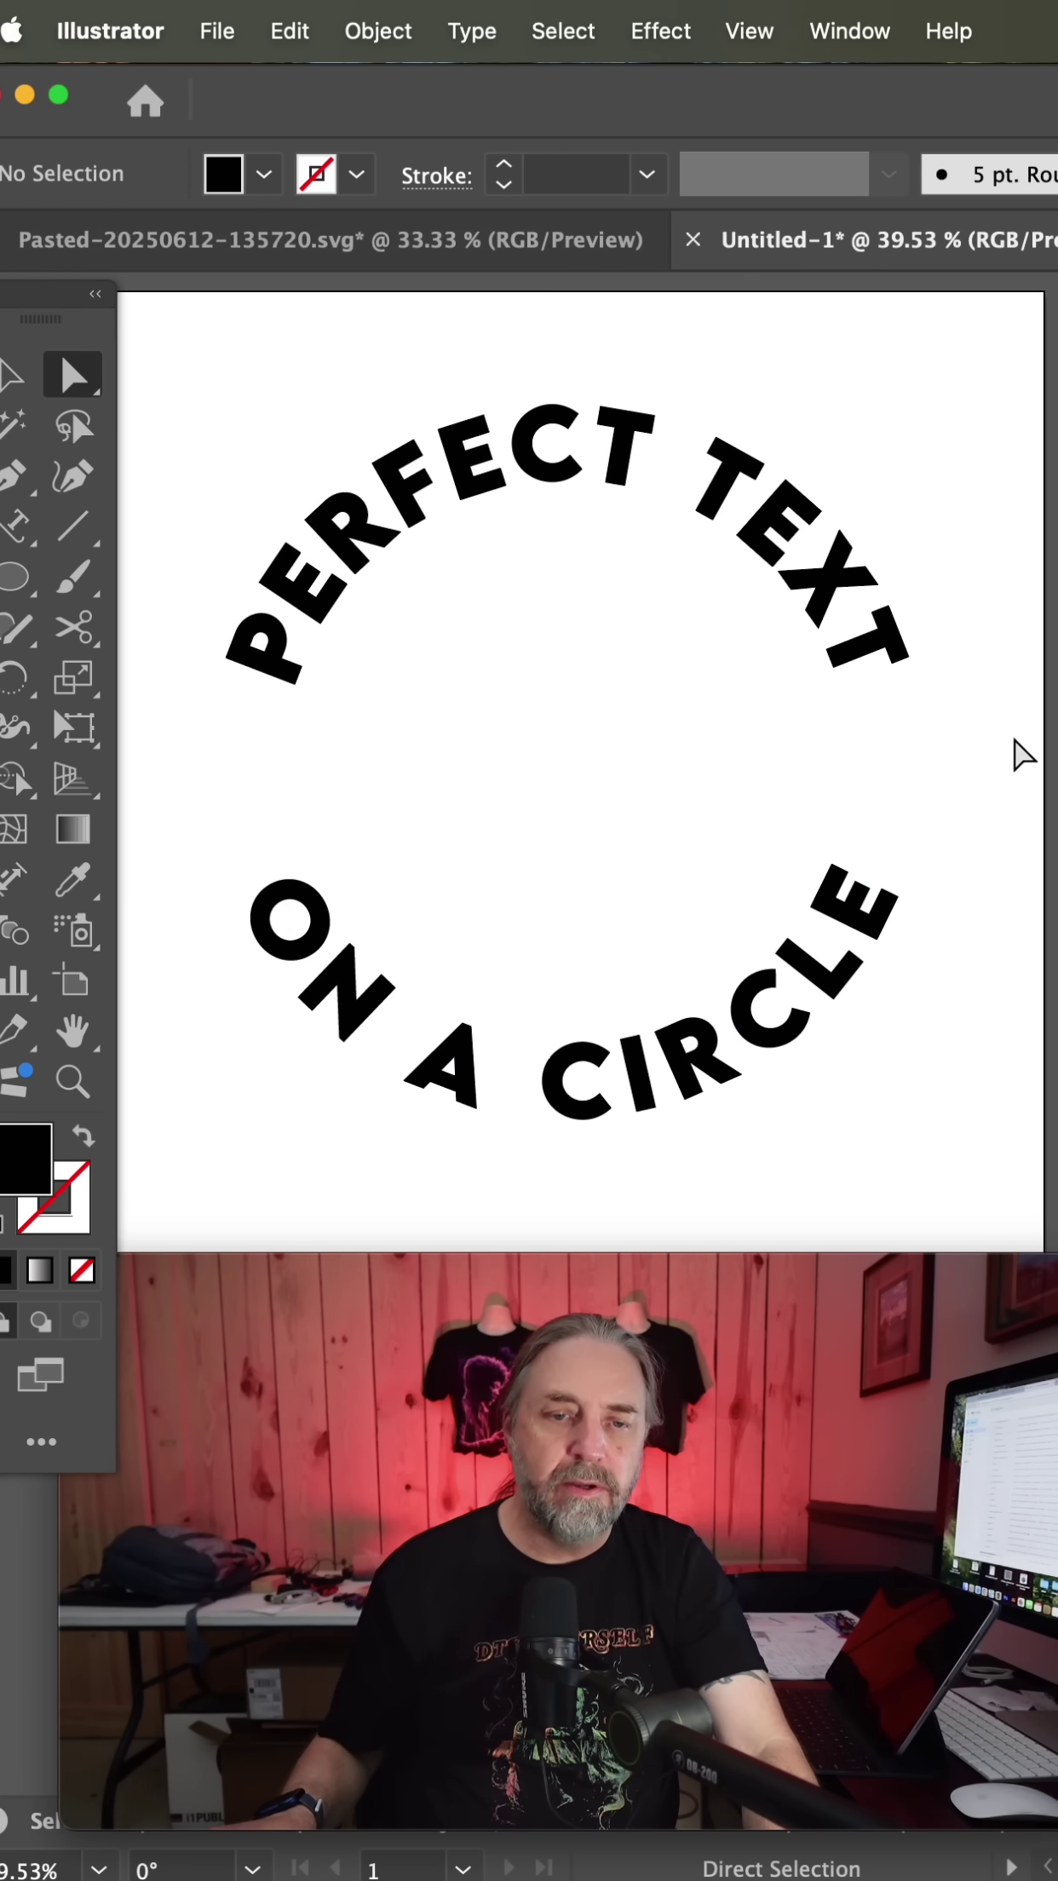